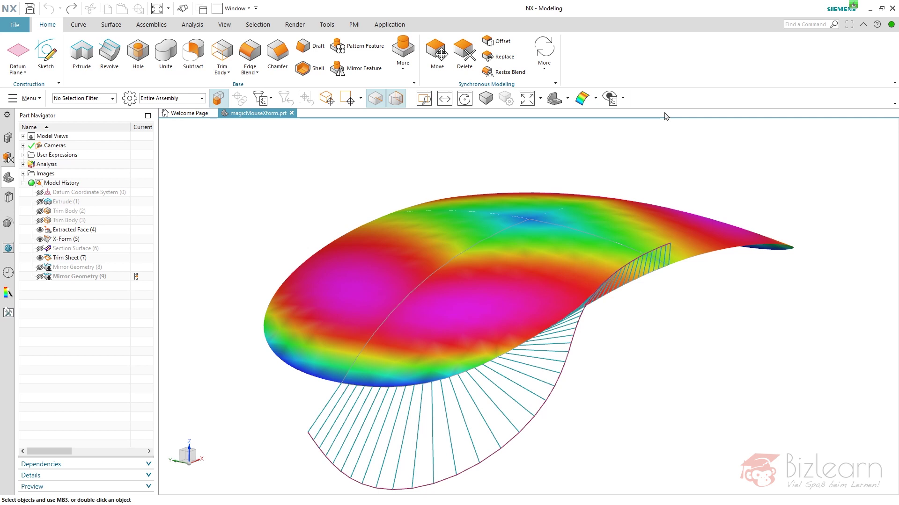
click(110, 24)
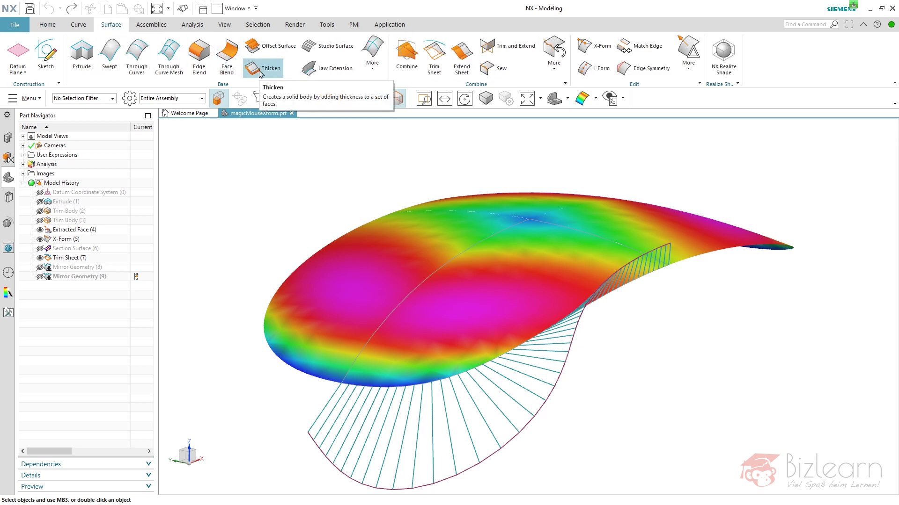
click(50, 27)
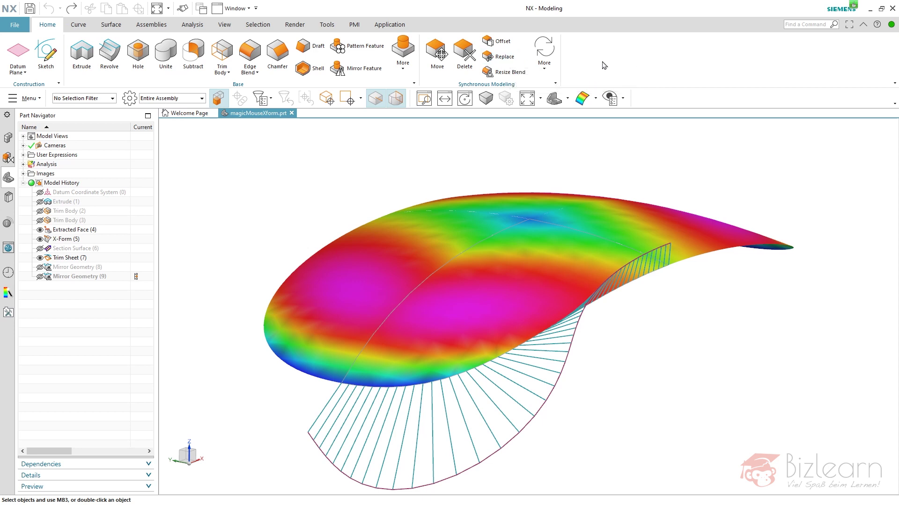
- Hide the curvature comb along the surface edge and switch the display from face analysis to shaded with edges
click(566, 356)
click(569, 370)
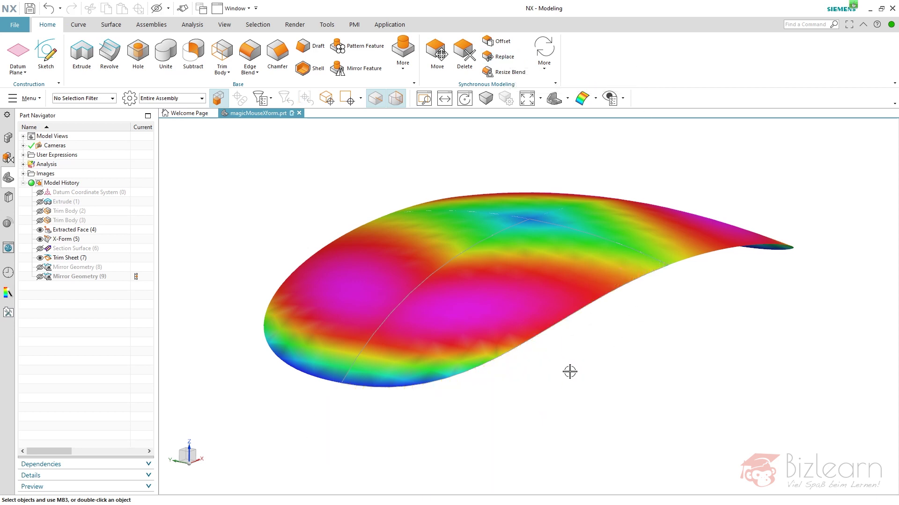
right_drag(694, 301, 692, 286)
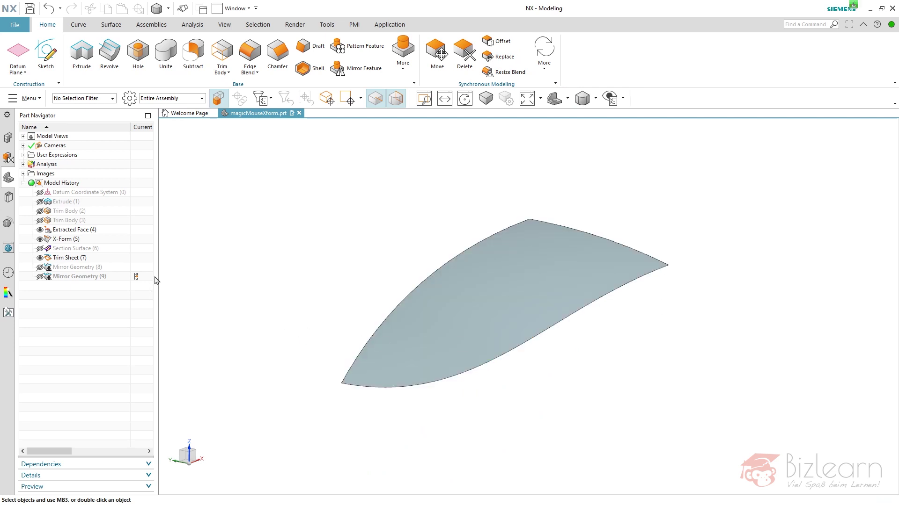
- Roll the model history back to Trim Sheet (7) and set up a 1.75 mm Thicken of the sheet face, reversed downward
click(138, 259)
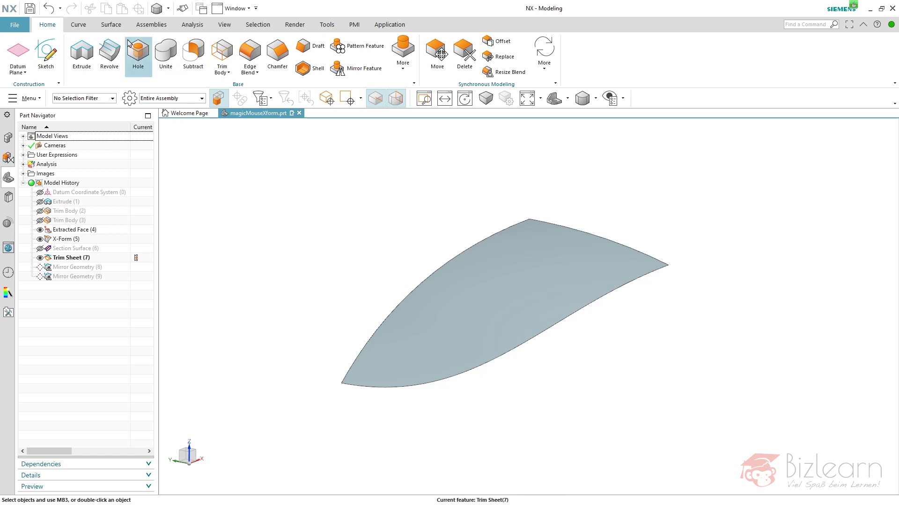
click(111, 24)
click(264, 68)
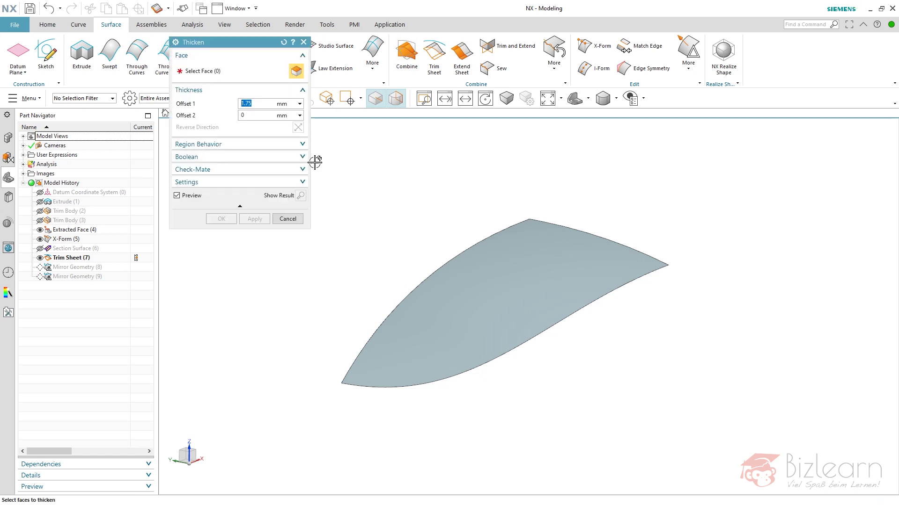
click(517, 276)
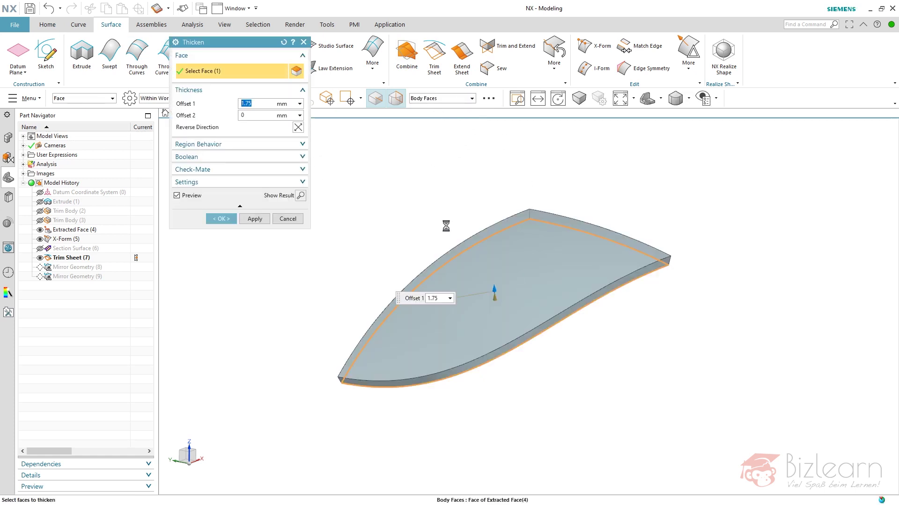
click(298, 127)
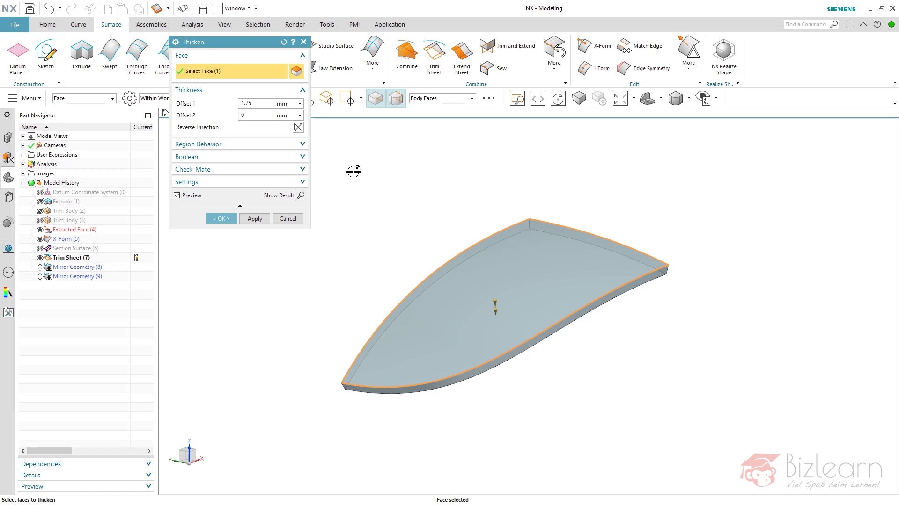
- Show the reference raster images, check the thickness preview in the front view and accept the Thicken feature
key(ctrl+w)
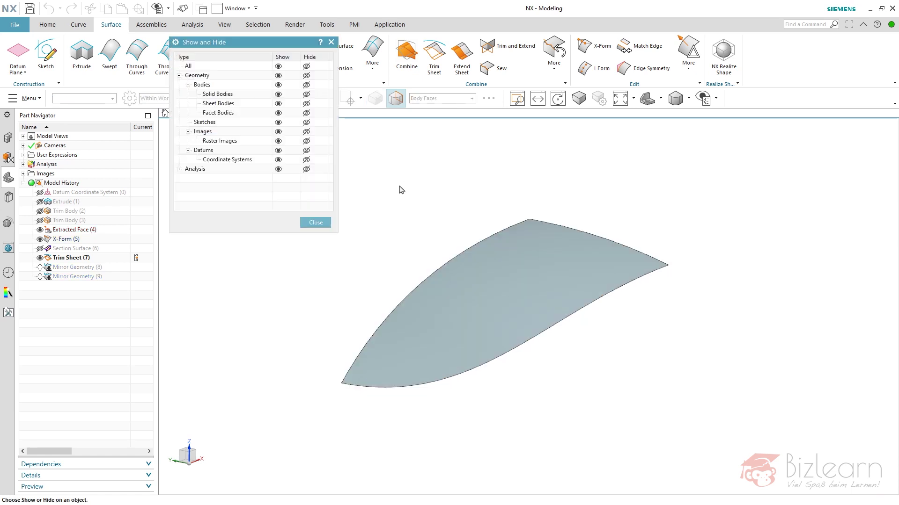
click(278, 141)
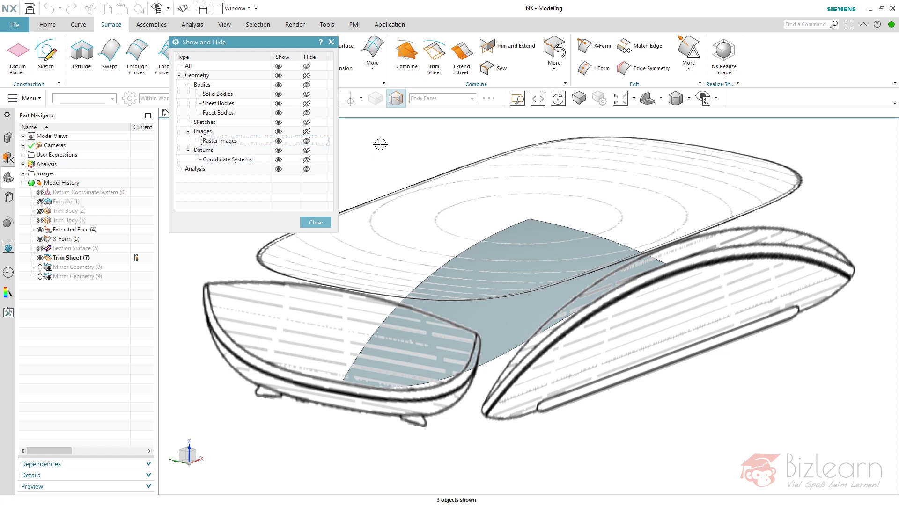
key(Escape)
key(ctrl+alt+f)
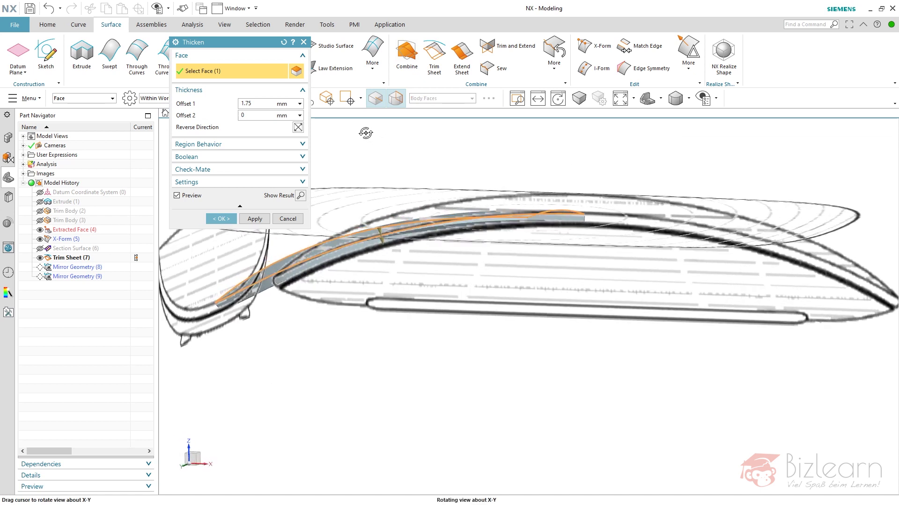
scroll(531, 234, up, 5)
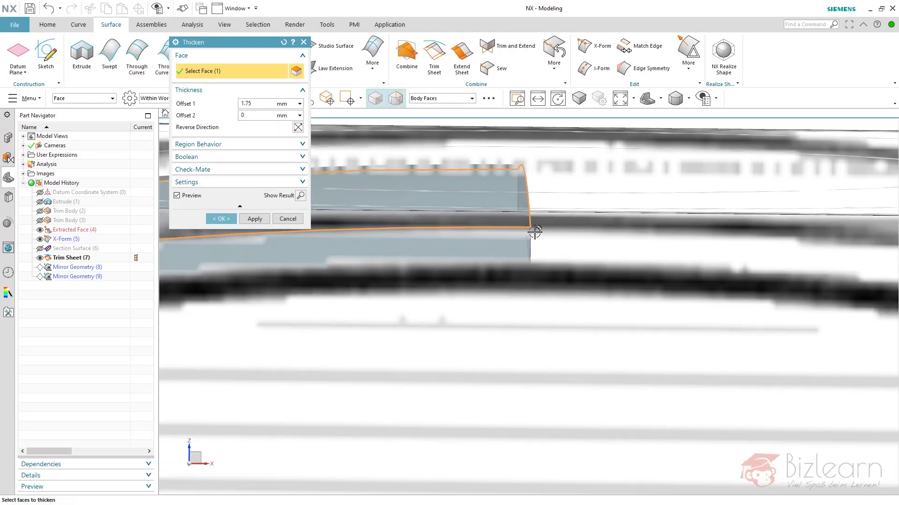
middle_click(534, 241)
- Compare the thickened body with the side reference image and set the first offset of Thicken (8) to 1.5 mm
scroll(624, 173, down, 5)
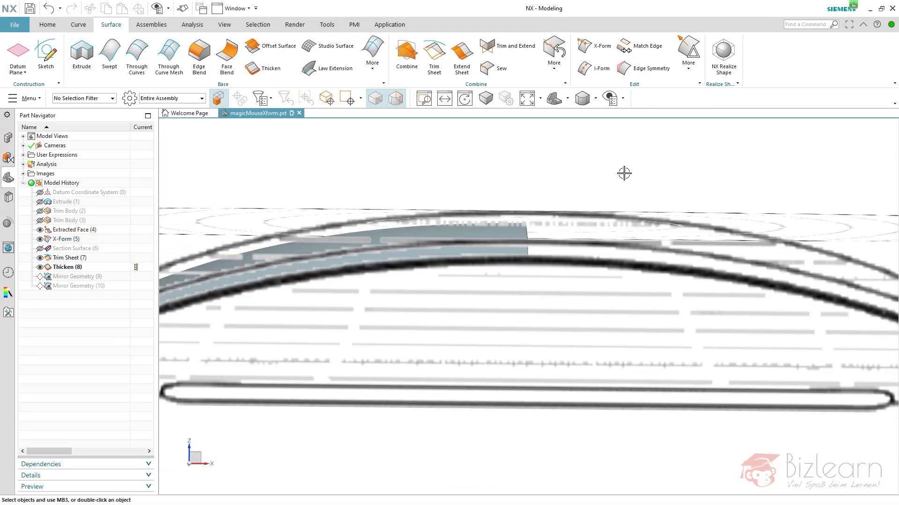
scroll(547, 181, down, 1)
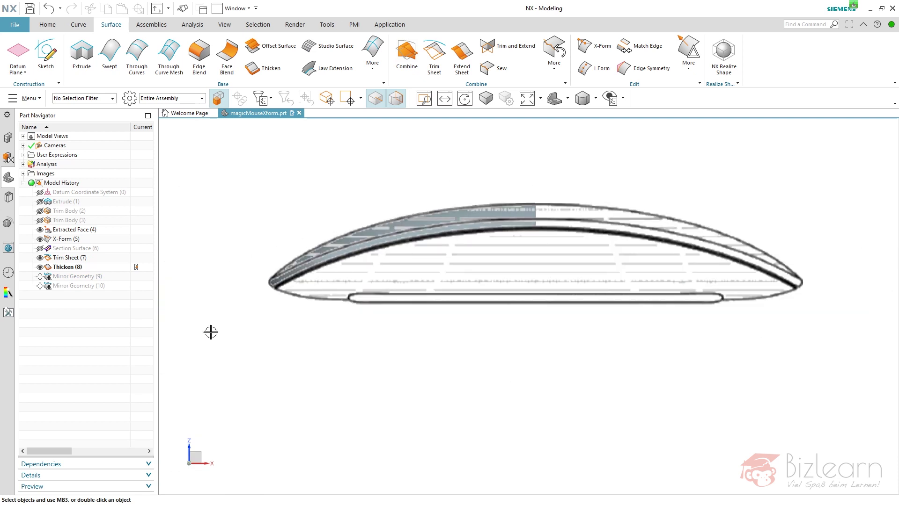
click(79, 271)
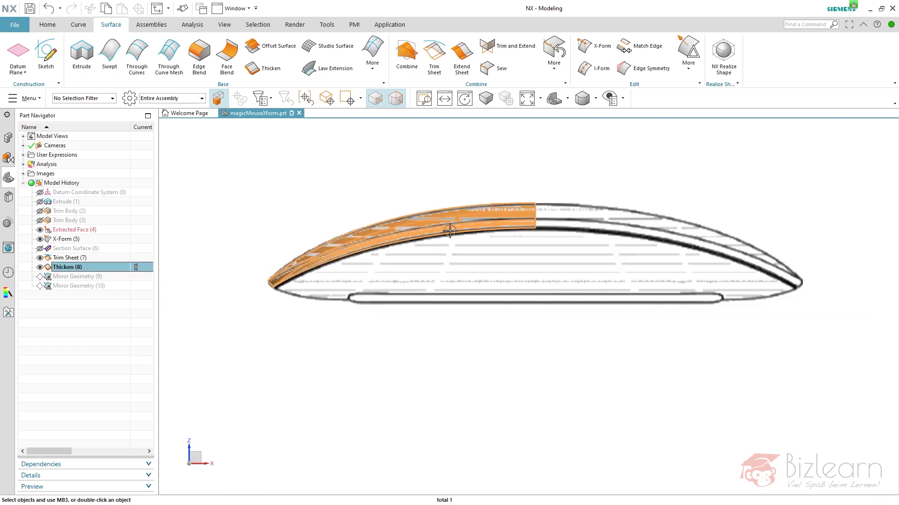
scroll(541, 222, up, 6)
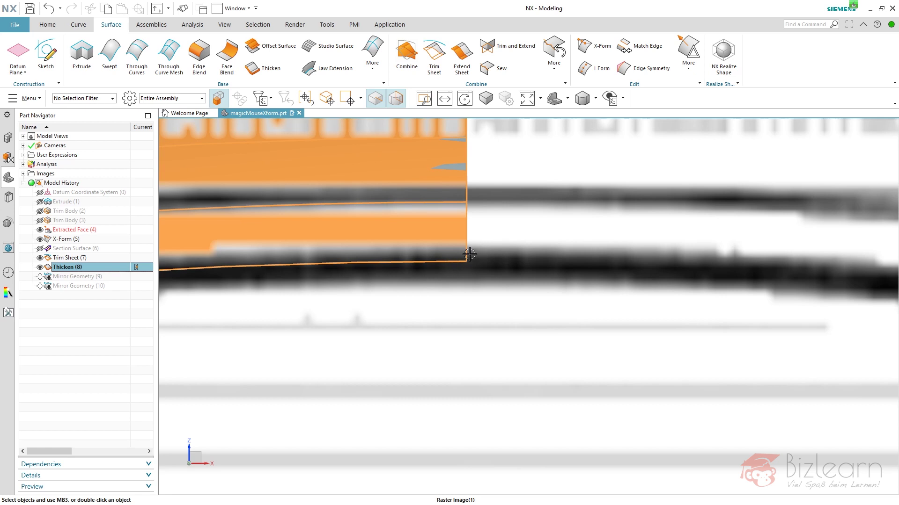
scroll(533, 257, down, 3)
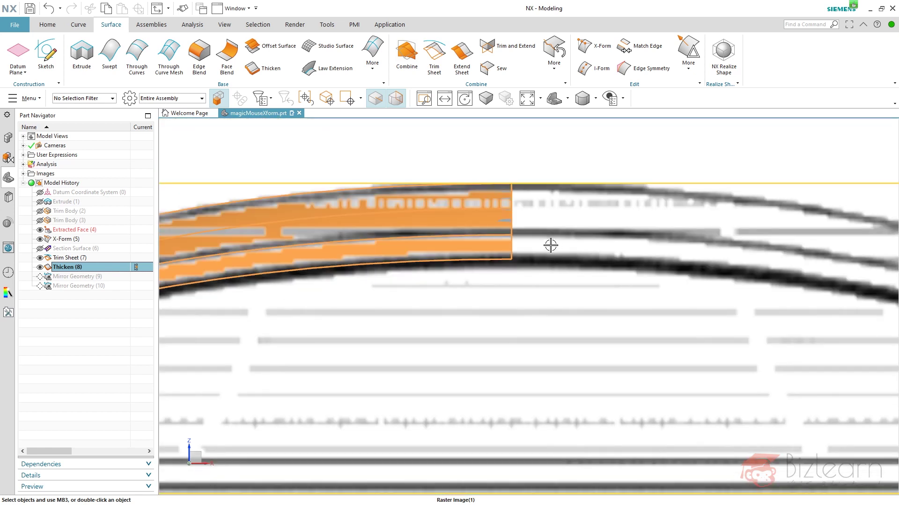
scroll(505, 234, down, 2)
double_click(110, 268)
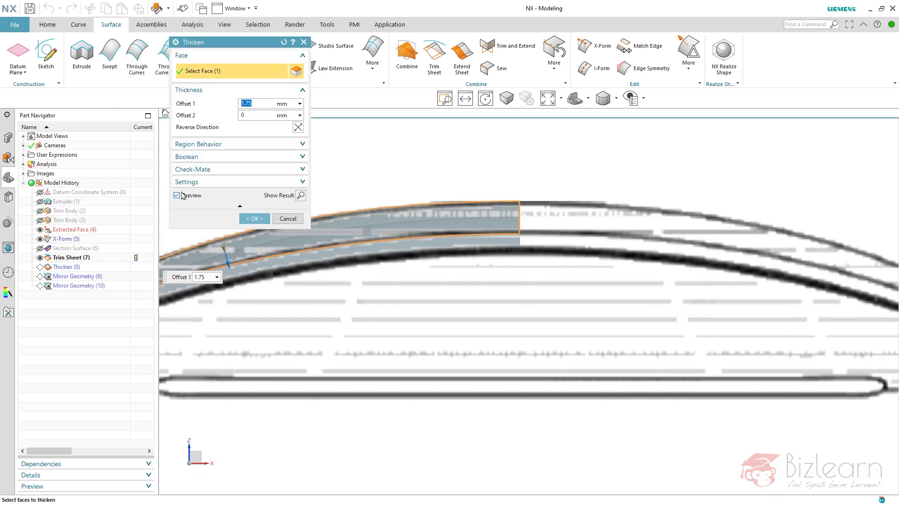
text(1.5)
key(Return)
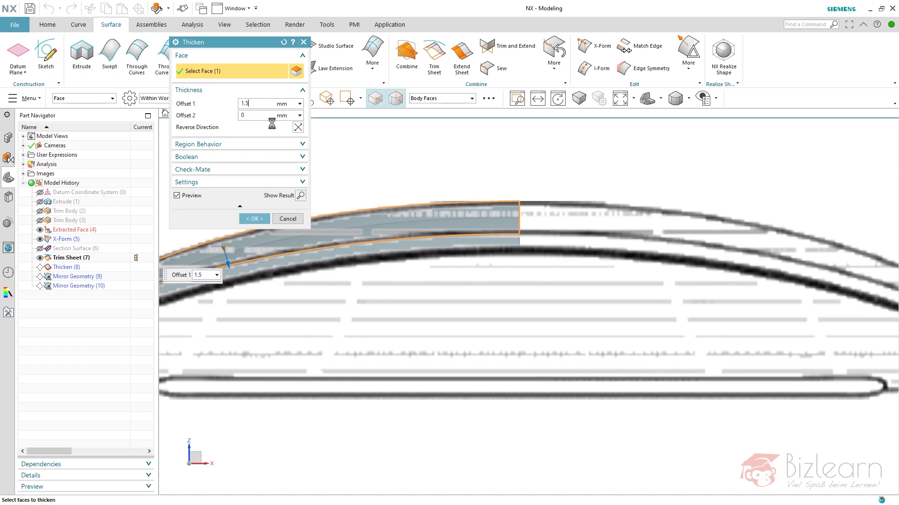
middle_click(632, 190)
- Examine how the thickened body's lower edge follows the dark contour line in the side reference image
scroll(532, 249, up, 4)
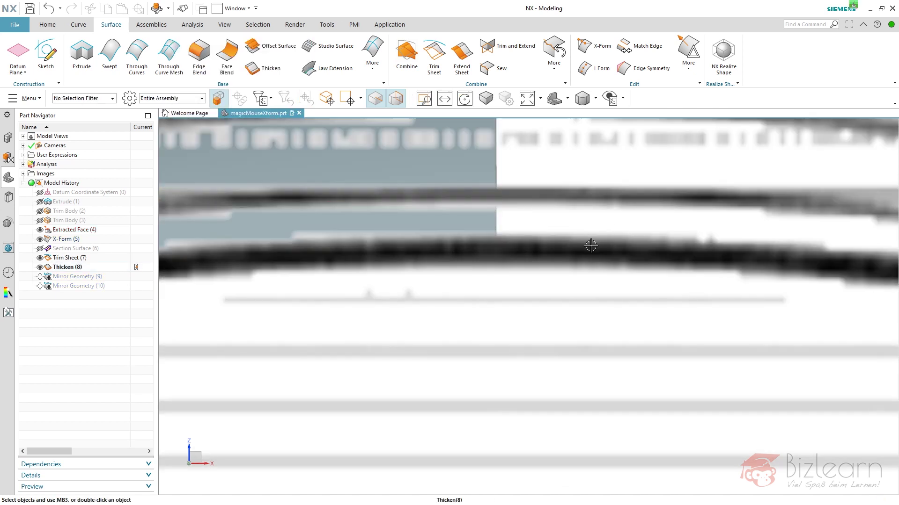
scroll(558, 253, down, 3)
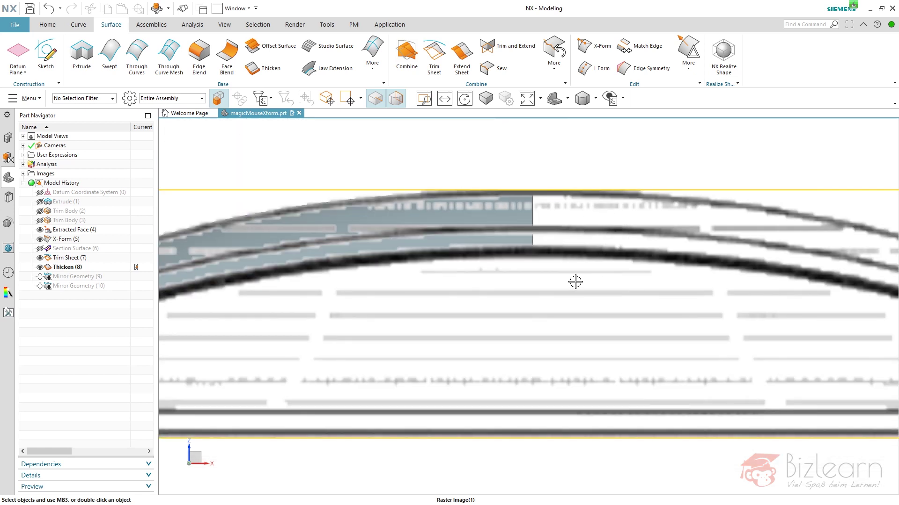
scroll(559, 265, up, 3)
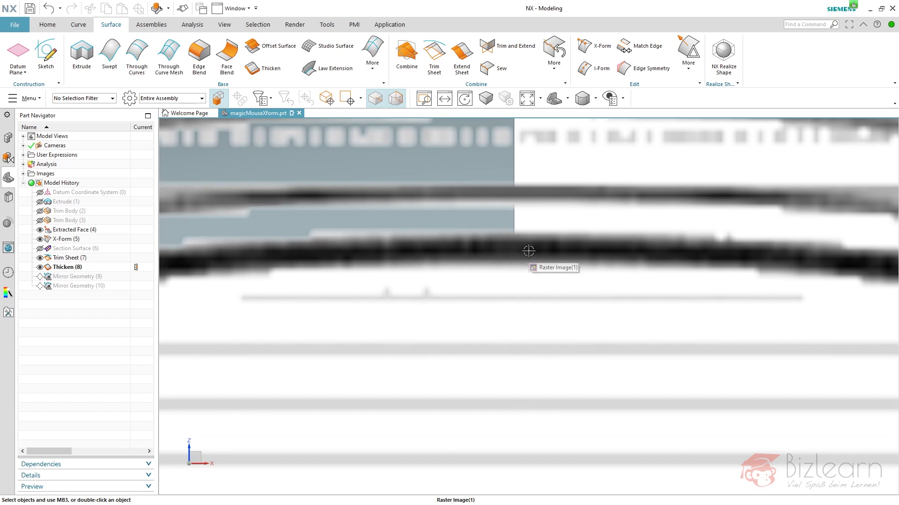
scroll(571, 177, down, 5)
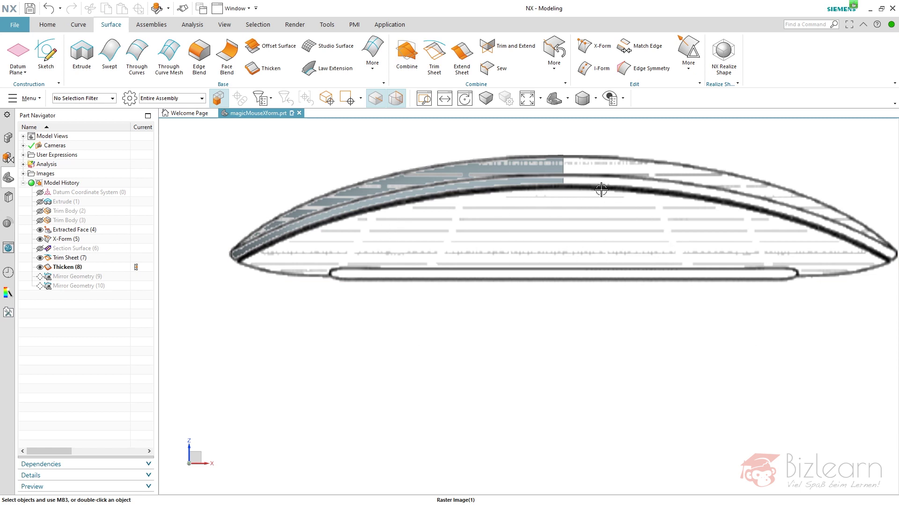
scroll(567, 172, up, 5)
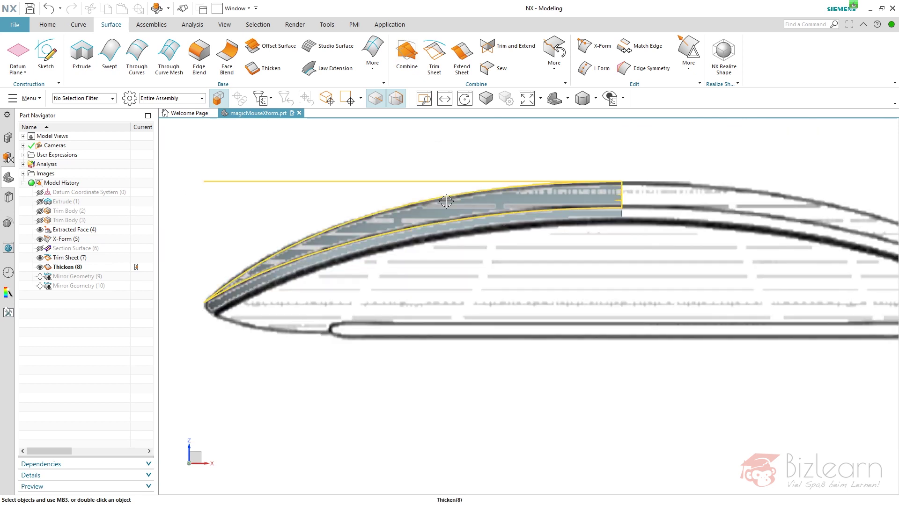
mouse_move(462, 203)
middle_down()
mouse_move(457, 195)
mouse_move(468, 208)
middle_up()
scroll(467, 208, down, 3)
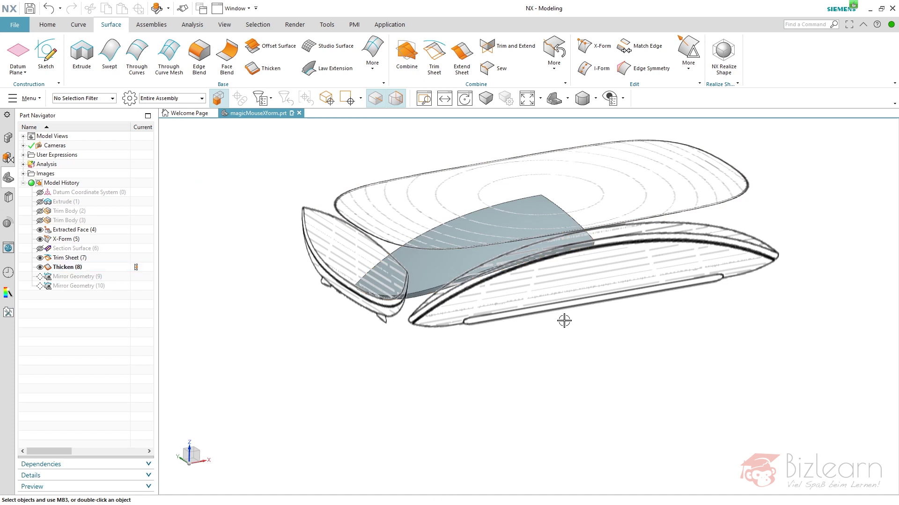
- Compare the thickened body's outer corner with the end-view image and its pointed tip with the side-view image
middle_drag(549, 315, 678, 271)
scroll(642, 221, up, 8)
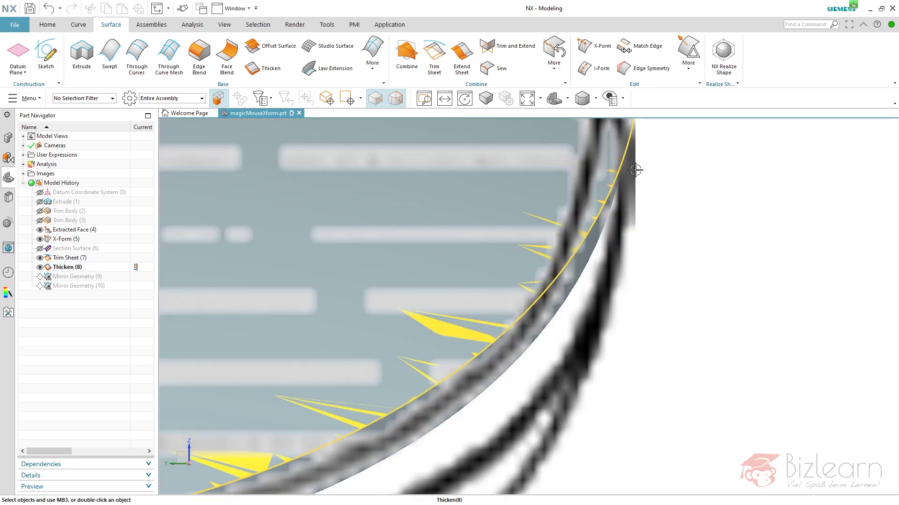
scroll(639, 178, down, 4)
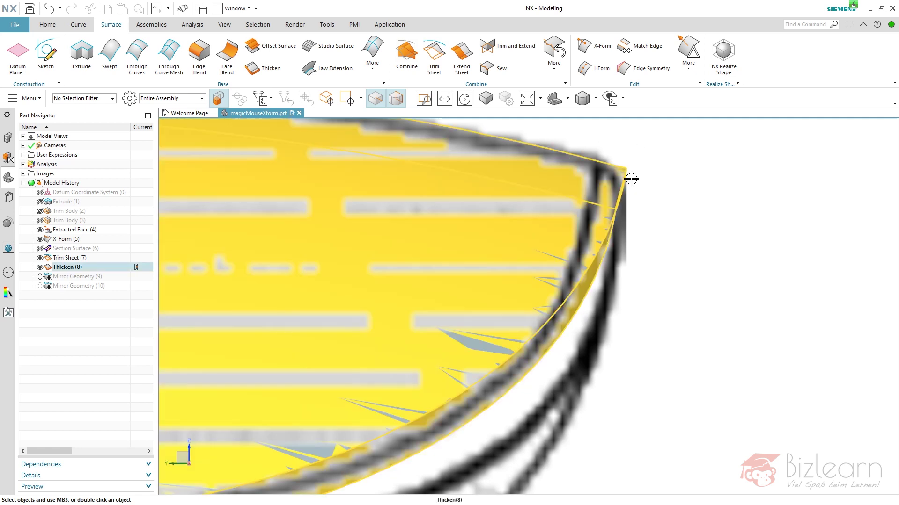
scroll(698, 195, down, 5)
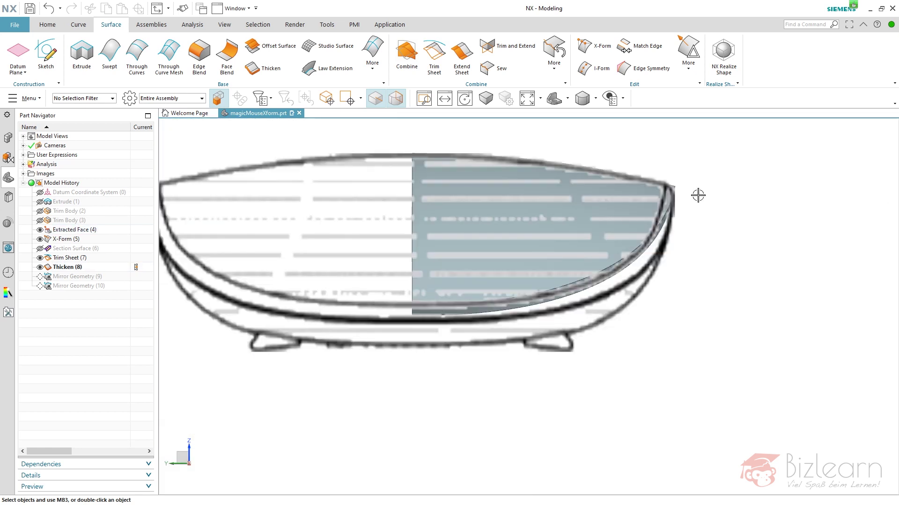
middle_drag(714, 210, 684, 315)
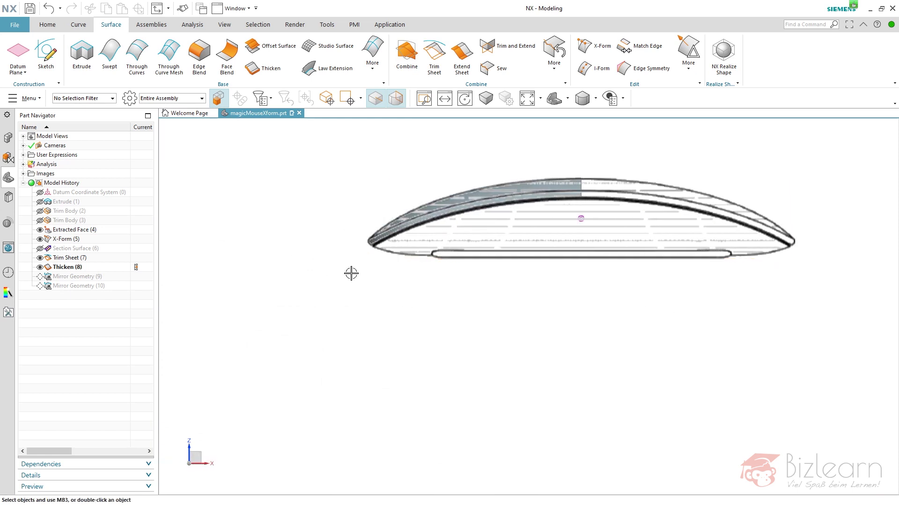
scroll(372, 224, up, 5)
click(395, 223)
scroll(395, 224, up, 3)
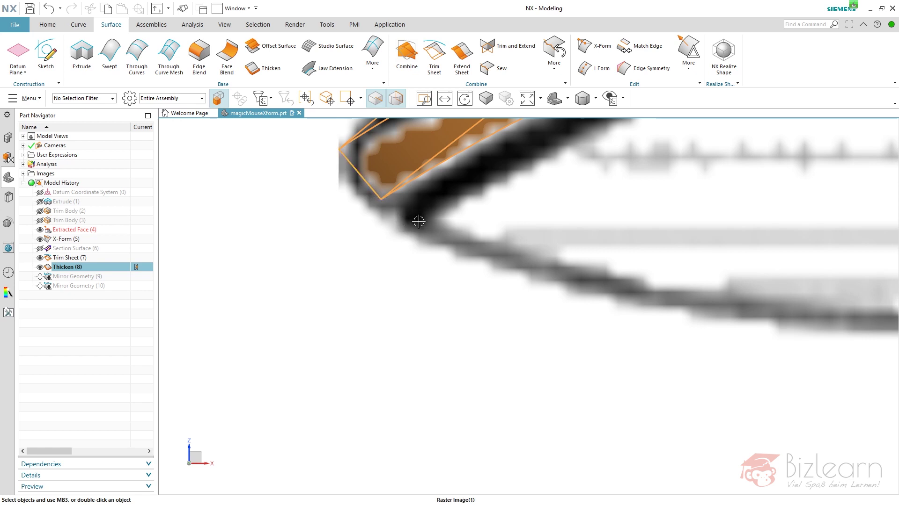
scroll(357, 287, down, 5)
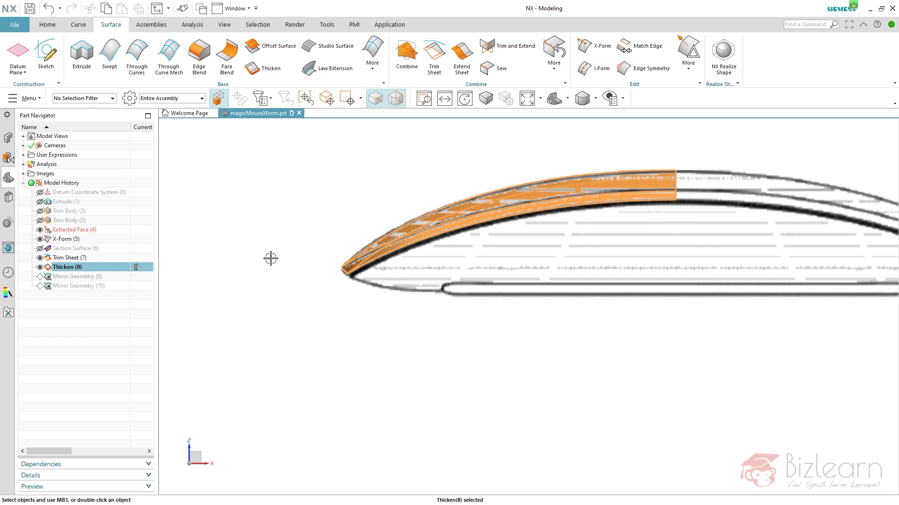
middle_drag(283, 229, 252, 265)
key(Escape)
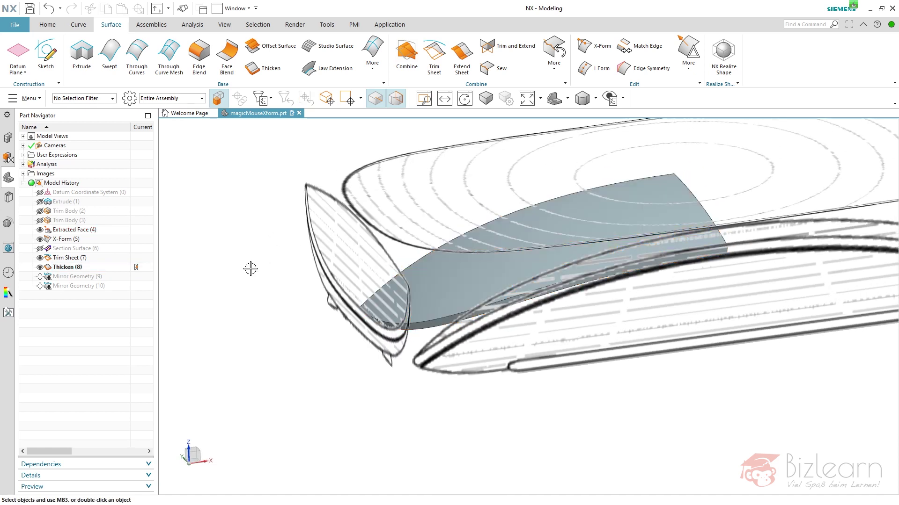
- Start a Law Extension, reset its settings and set the extension type to Vector
click(335, 75)
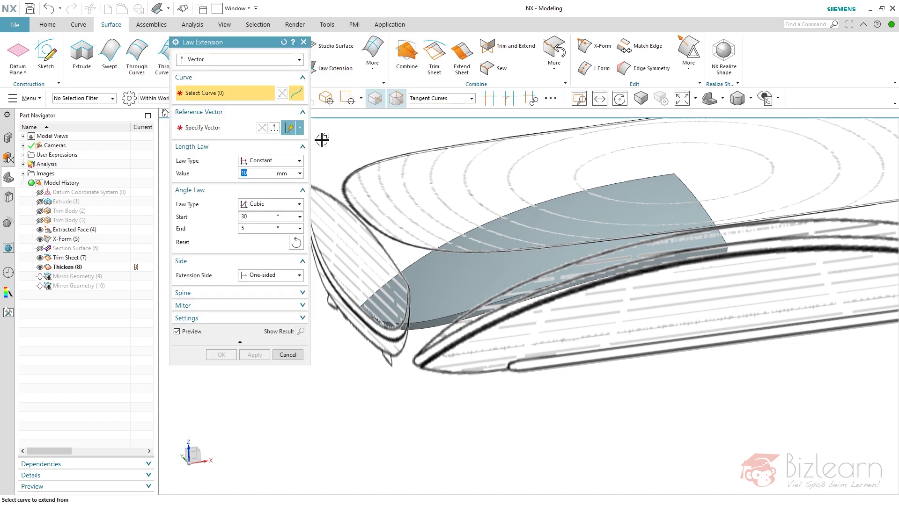
click(284, 42)
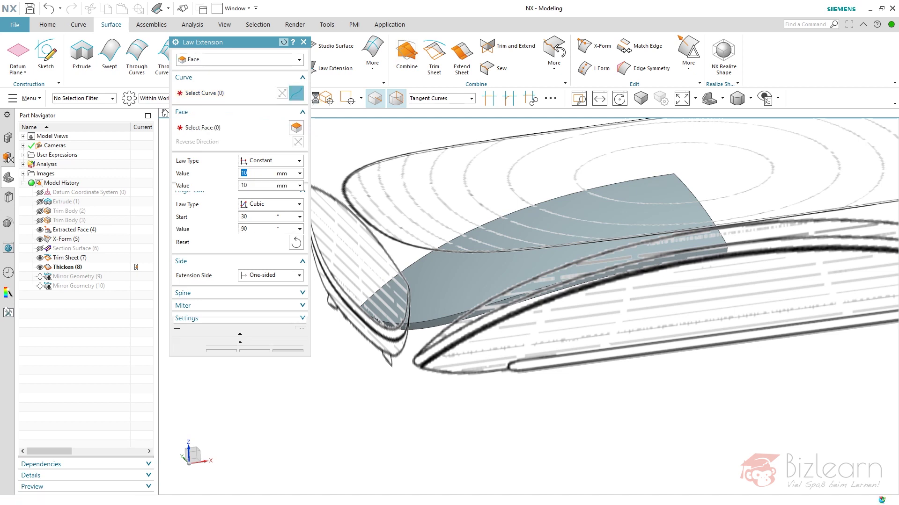
click(222, 66)
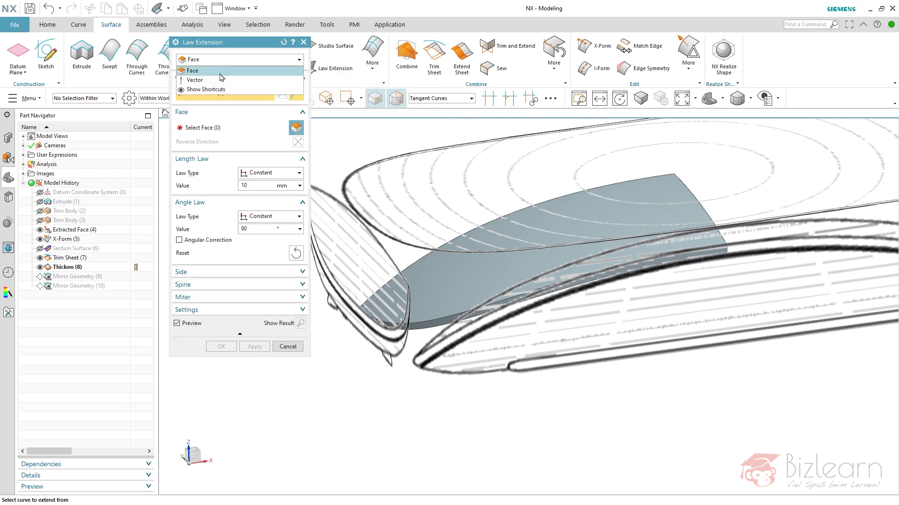
click(216, 82)
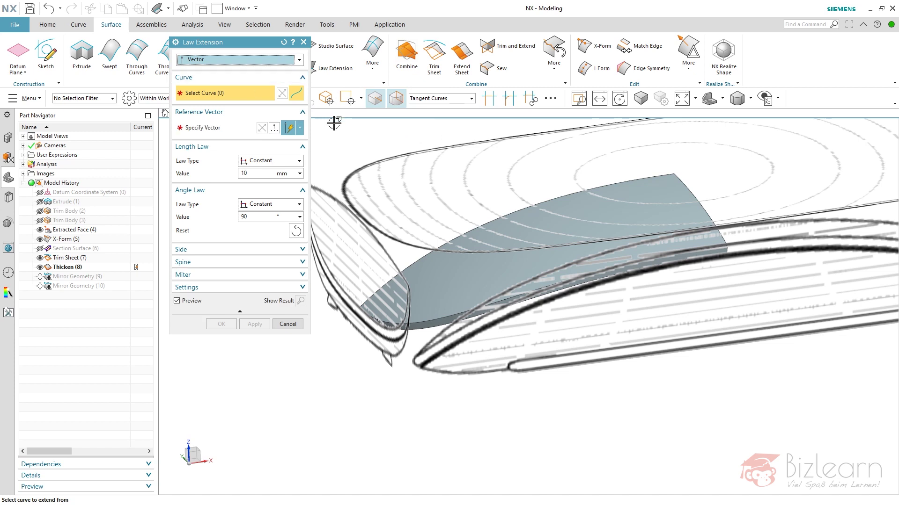
- Show Datum Coordinate System (0) and use its vertical Z axis as the extension's reference vector
middle_click(350, 124)
scroll(373, 200, down, 3)
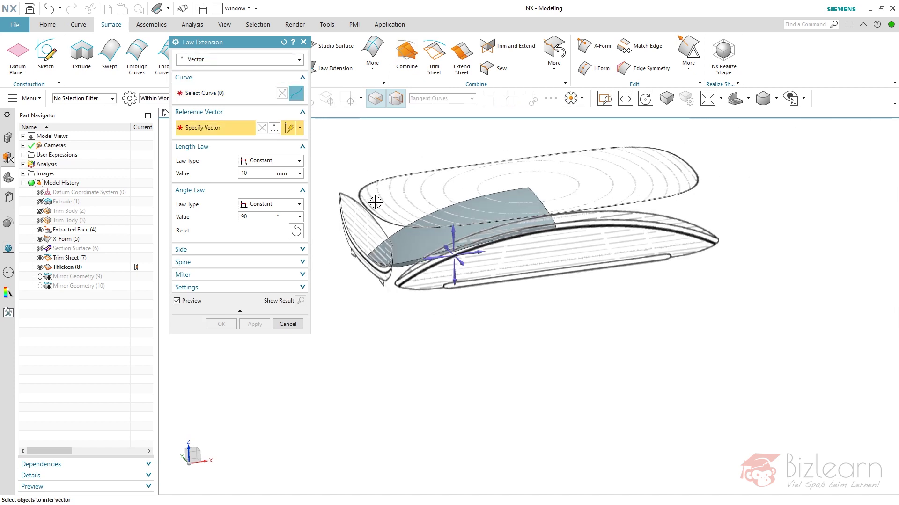
middle_drag(409, 208, 414, 204)
scroll(471, 251, up, 3)
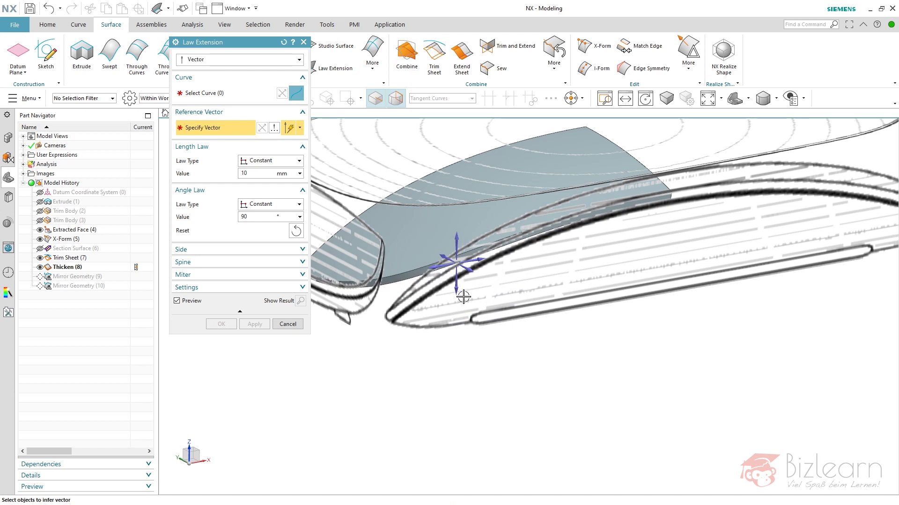
scroll(466, 292, down, 3)
click(40, 192)
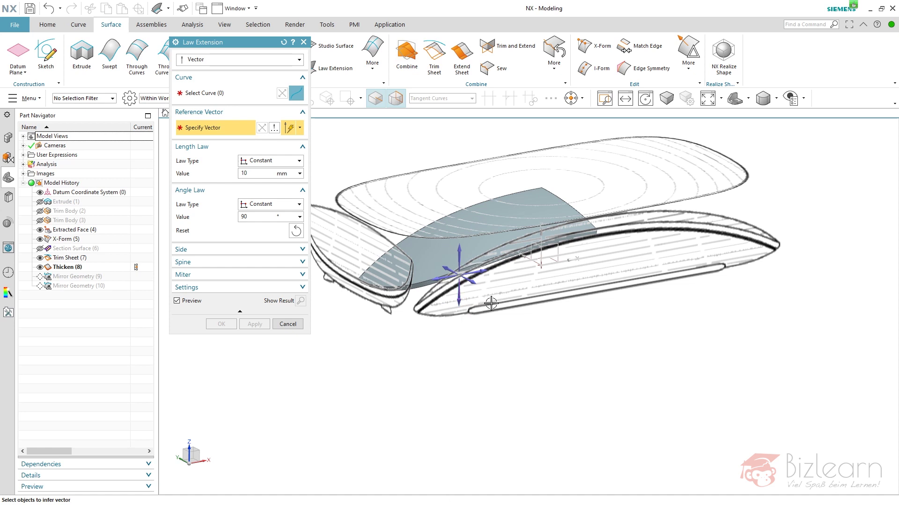
click(542, 234)
scroll(476, 318, up, 3)
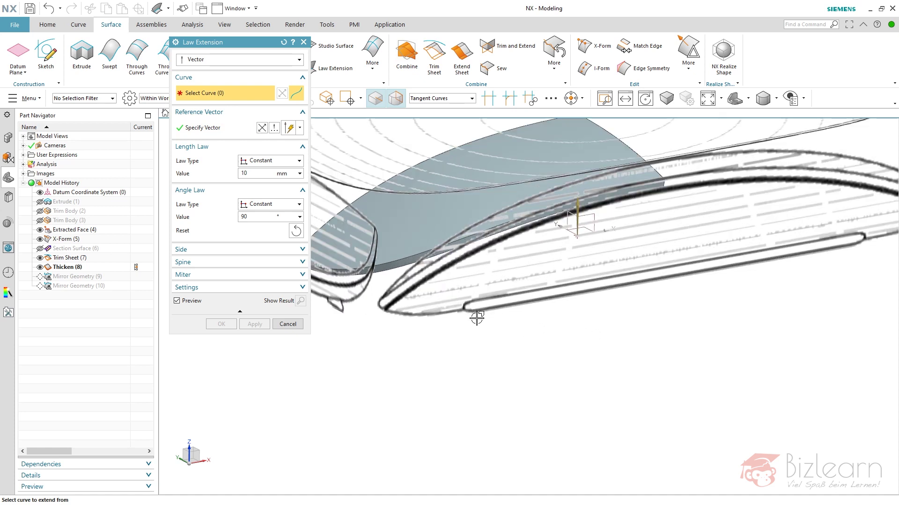
- Hide Thicken (8) and select the curved lower edge of Trim Sheet (7) as the curve to extend
click(39, 267)
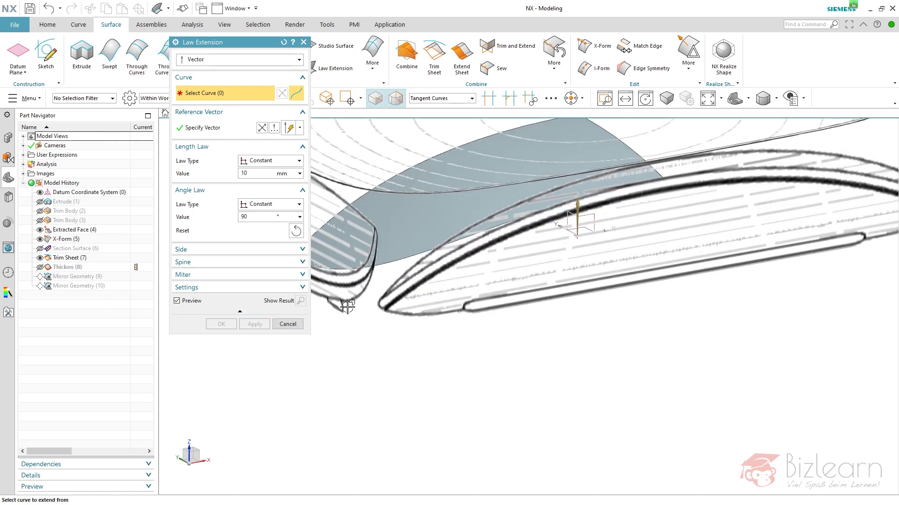
click(40, 267)
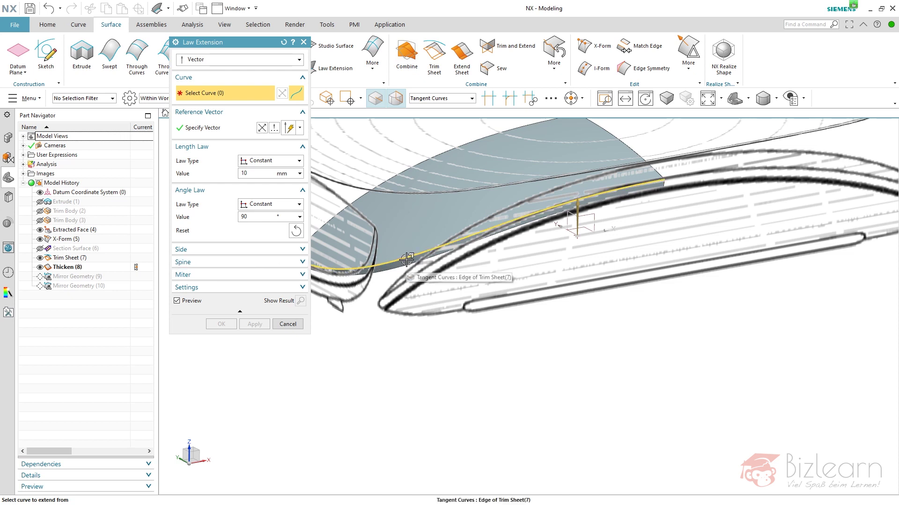
click(40, 267)
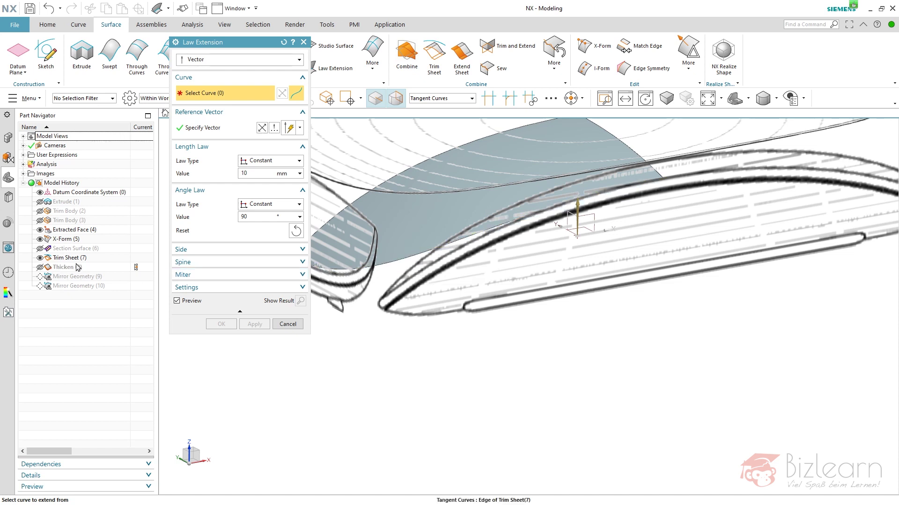
click(394, 266)
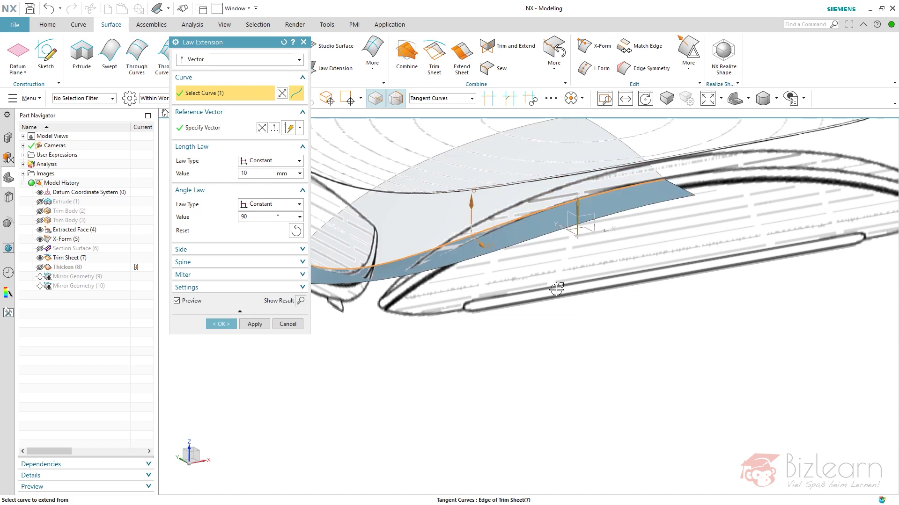
scroll(591, 287, down, 3)
scroll(503, 278, up, 3)
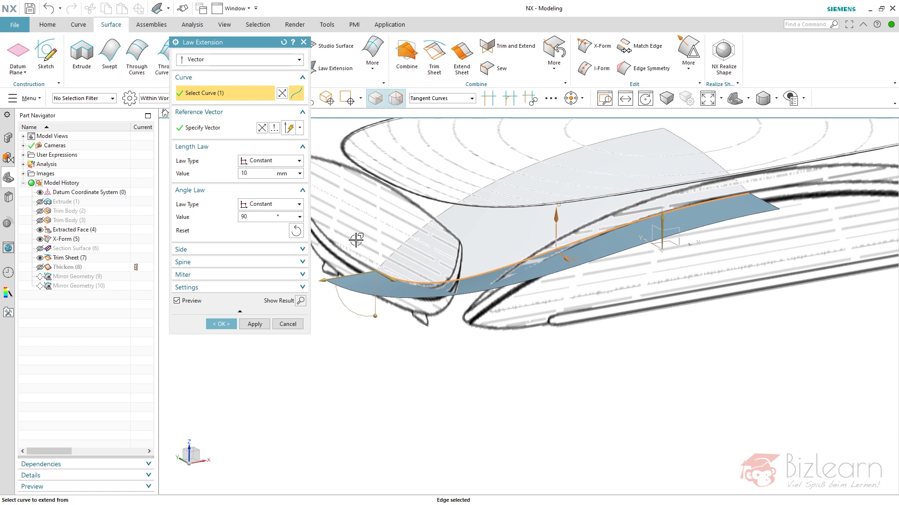
- Set the constant extension angle to 0° and reverse the reference vector so the extension runs downward
click(248, 217)
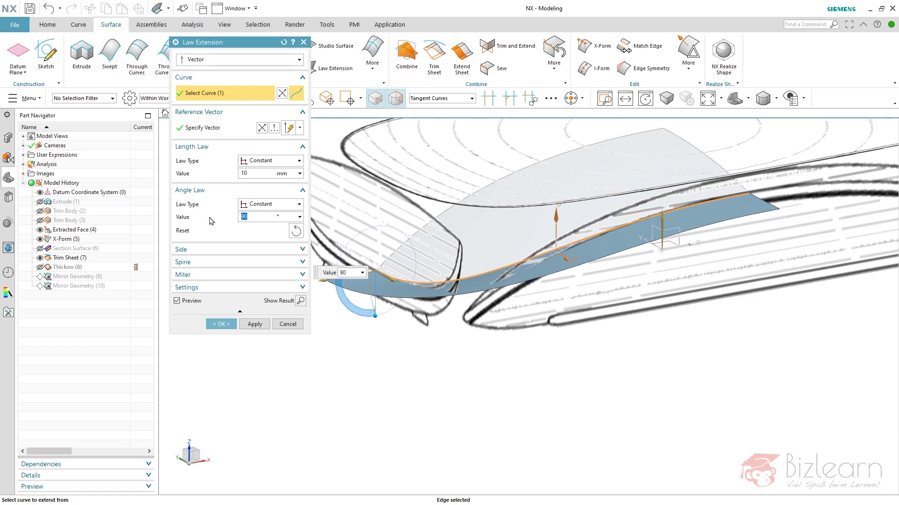
text(0)
key(Return)
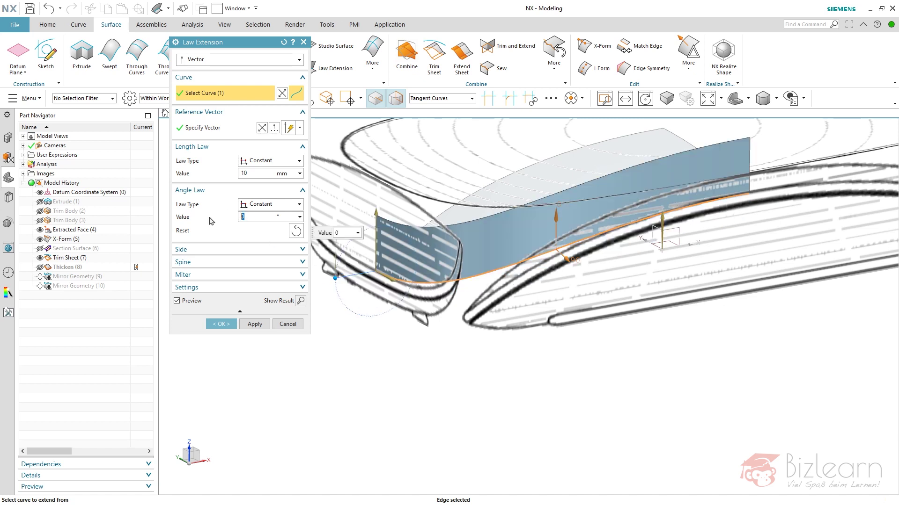
click(262, 127)
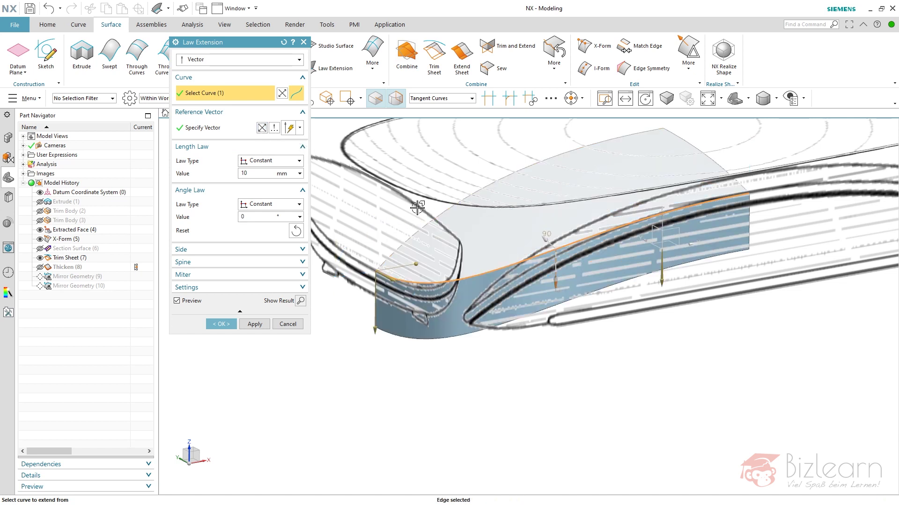
- Try a constant angle of 5°, set it to 45° and compare the extension with the side and end reference images
click(251, 216)
key(Return)
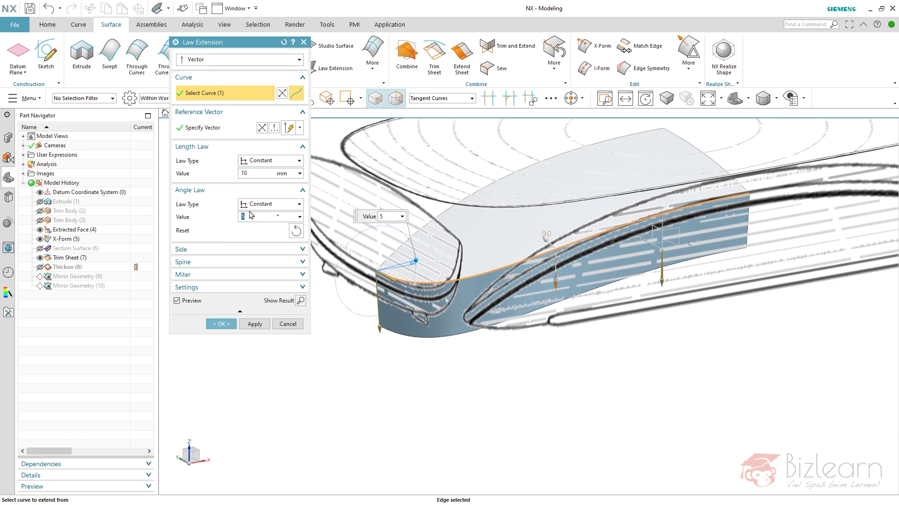
text(45)
key(Return)
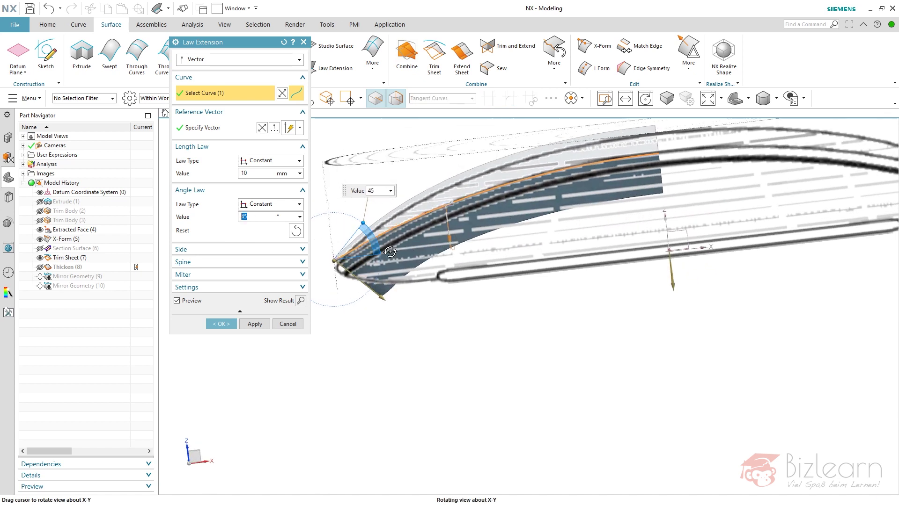
middle_drag(390, 252, 796, 187)
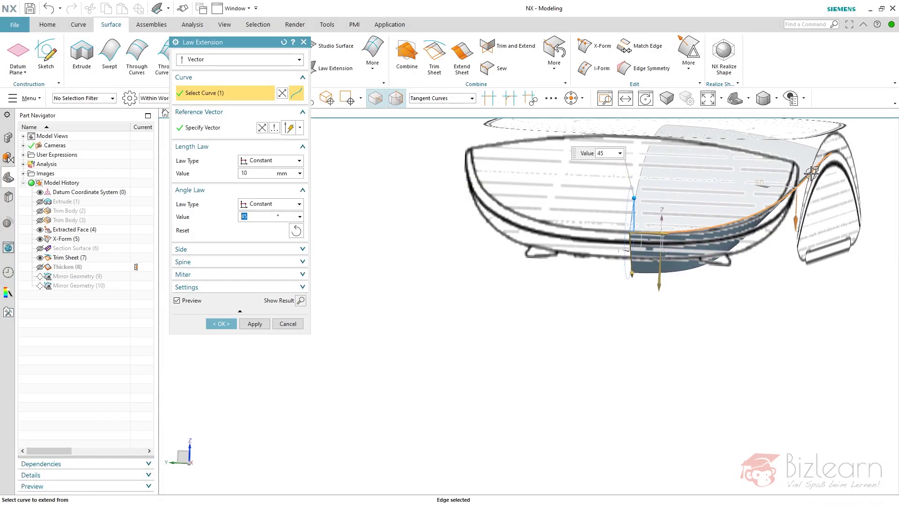
scroll(498, 239, down, 3)
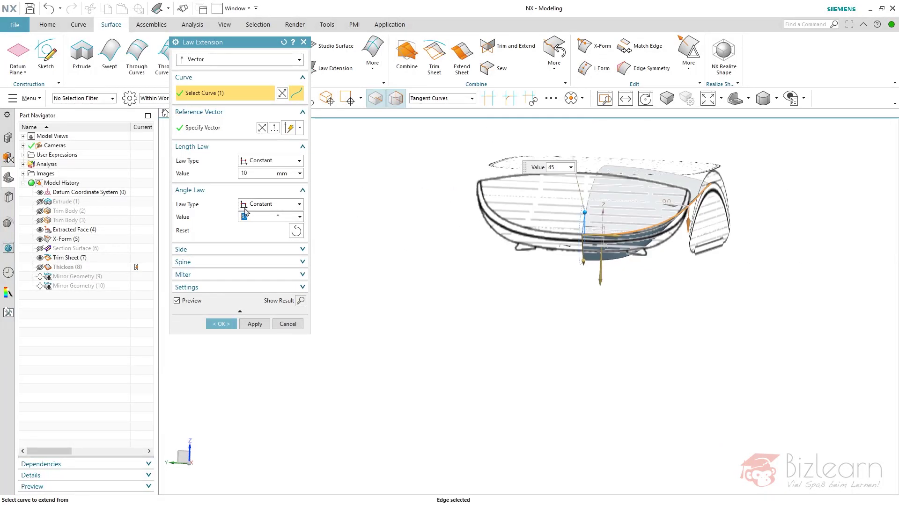
- Change the extension's angle law to Cubic and set its end angle to 7°
click(261, 208)
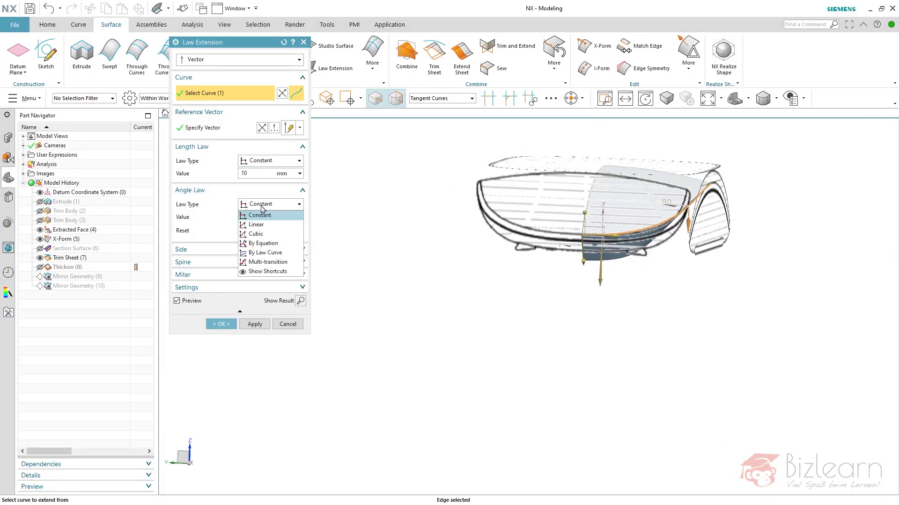
click(263, 234)
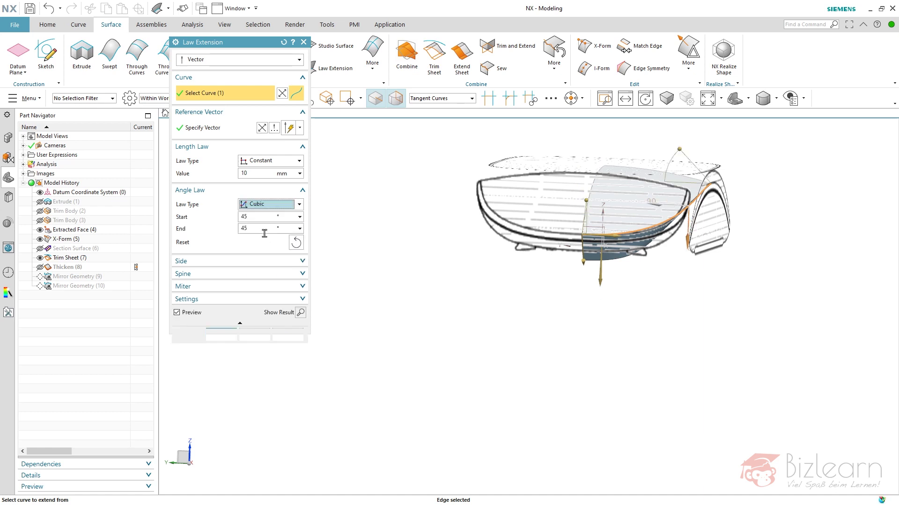
middle_drag(476, 255, 497, 224)
click(250, 228)
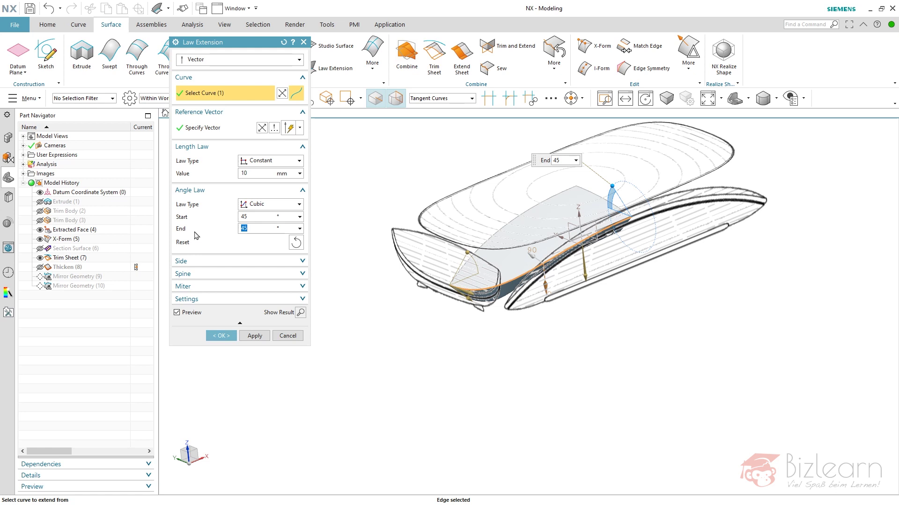
text(7)
key(Return)
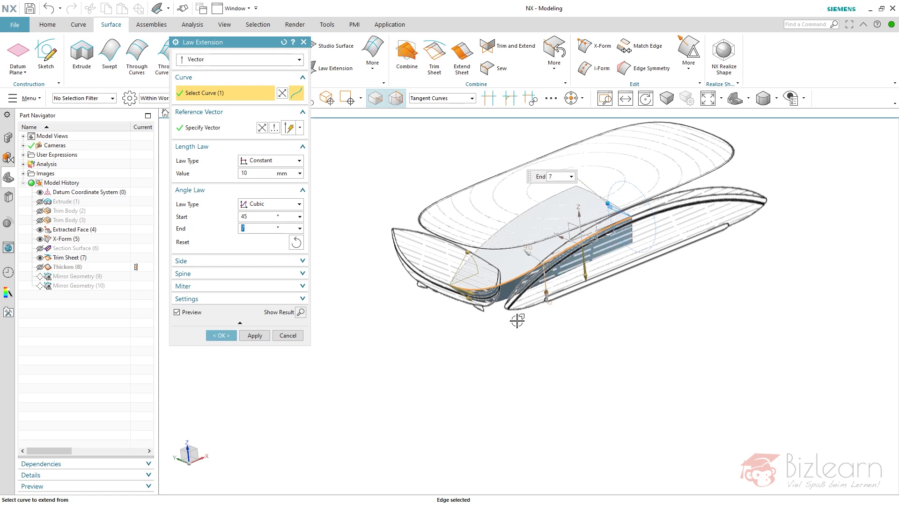
- Accept the Law Extension and compare its pointed end with the contour tip in the side reference image
scroll(627, 266, up, 4)
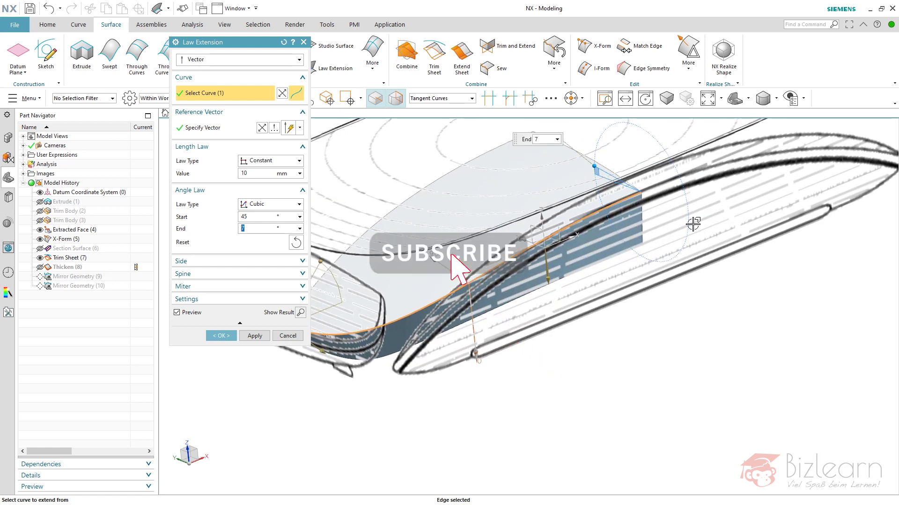
scroll(731, 272, down, 3)
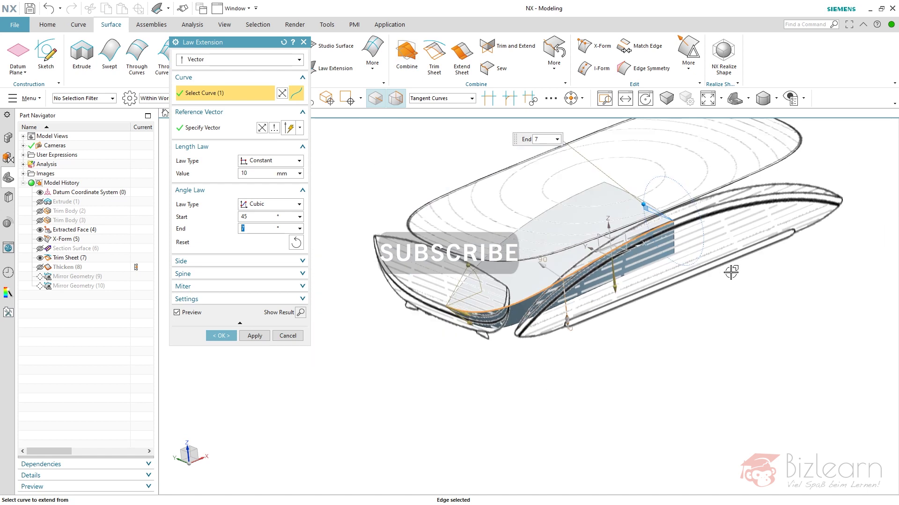
middle_drag(670, 301, 636, 280)
middle_click(372, 329)
scroll(377, 254, up, 5)
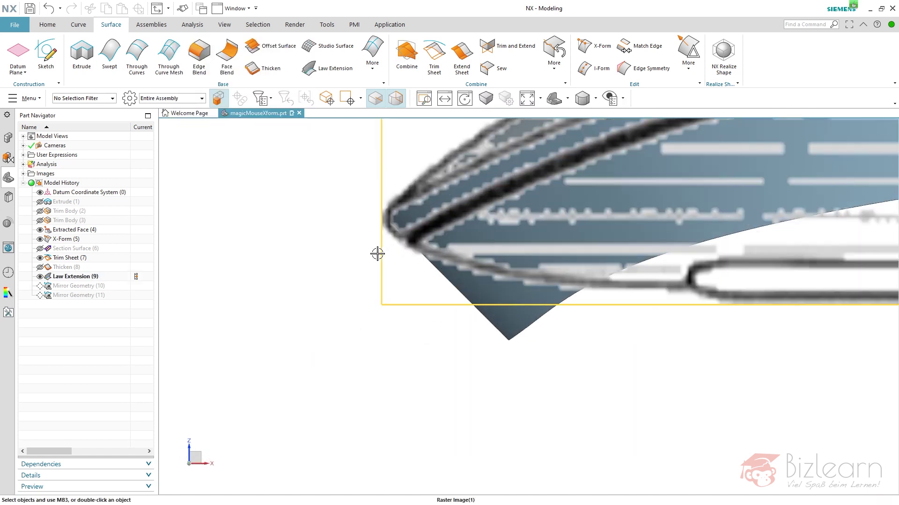
scroll(377, 254, up, 2)
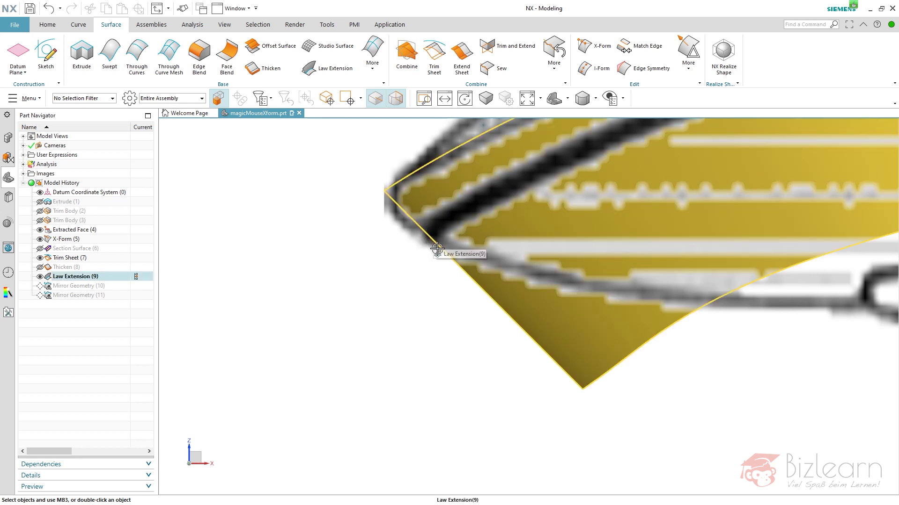
scroll(426, 238, up, 2)
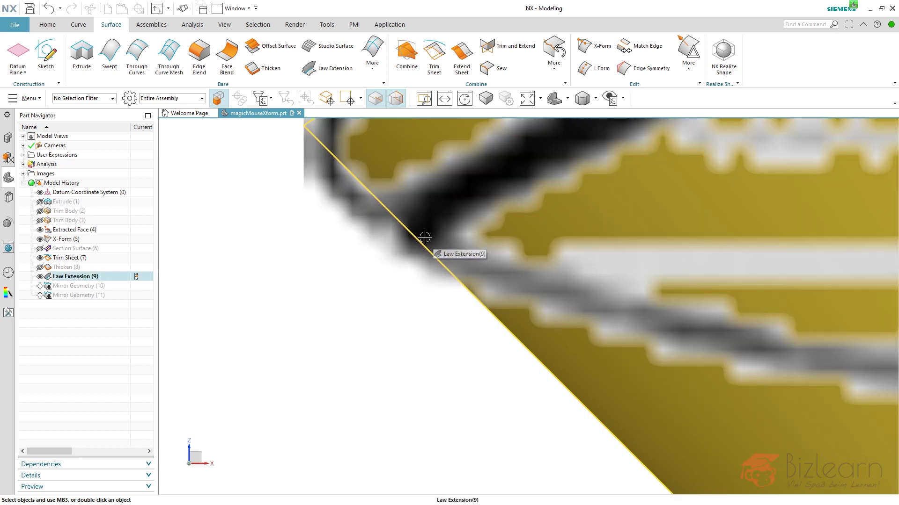
scroll(424, 238, down, 4)
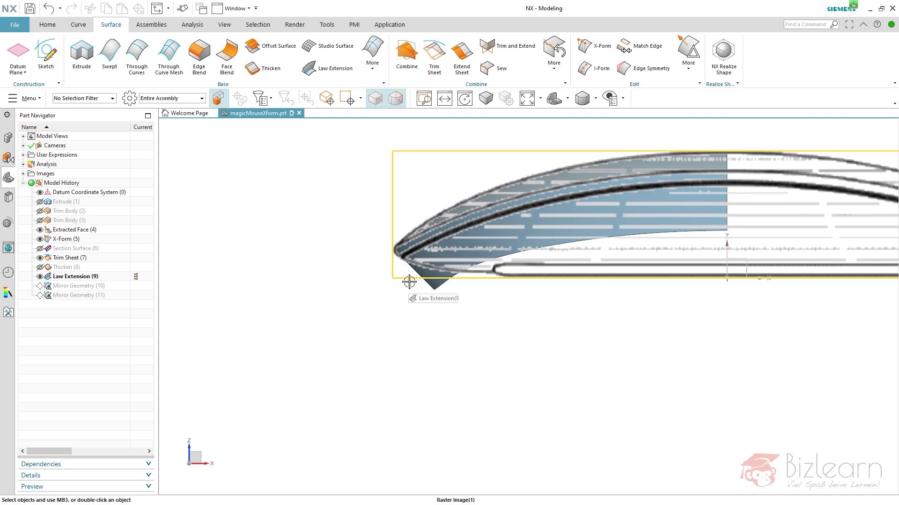
- Show Thicken (8) again and examine its position relative to Law Extension (9) along the dark contour line of the side image
middle_drag(409, 282, 425, 273)
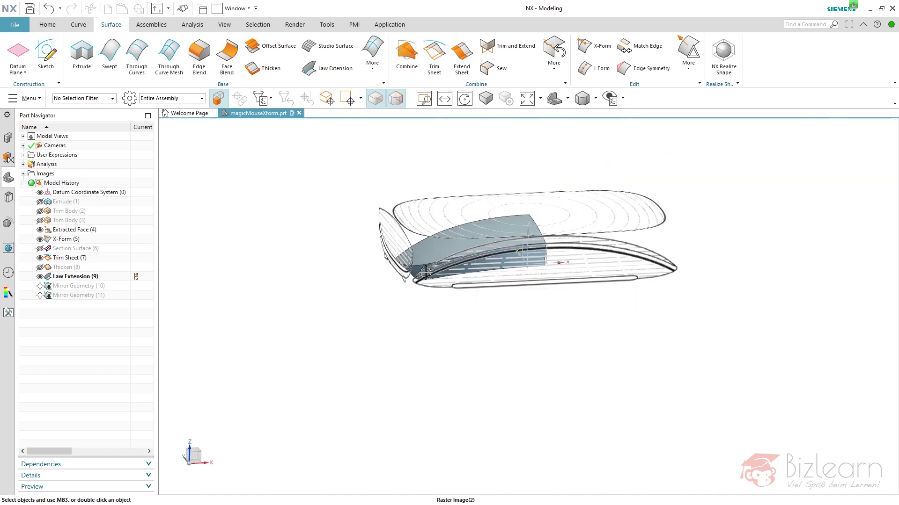
middle_drag(489, 263, 491, 246)
scroll(491, 239, up, 4)
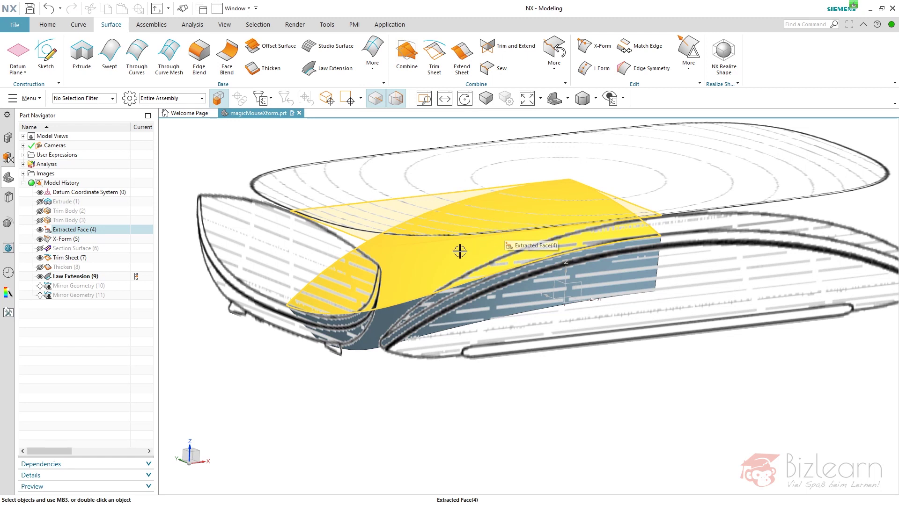
click(40, 267)
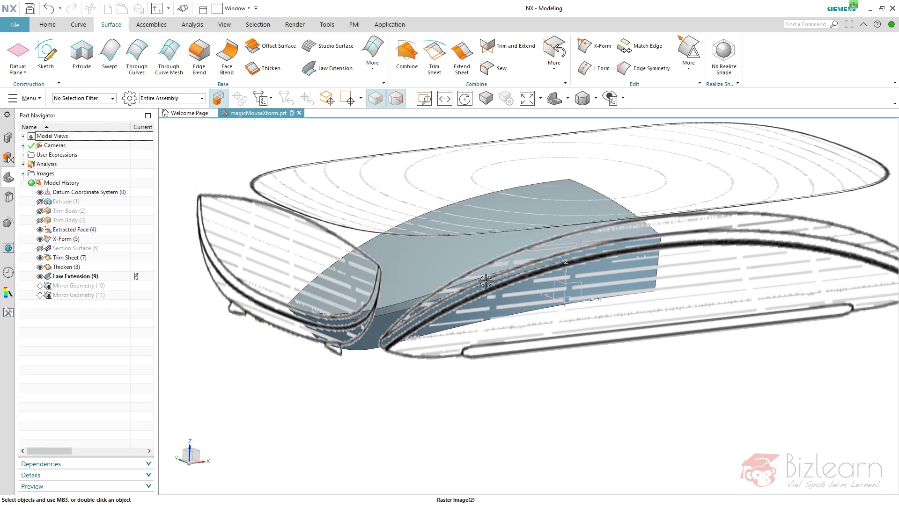
middle_drag(485, 281, 491, 249)
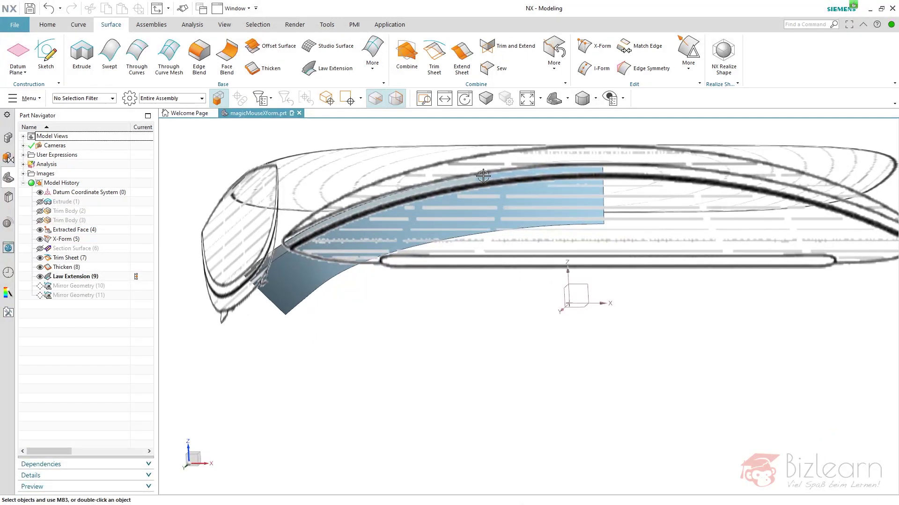
scroll(468, 178, up, 5)
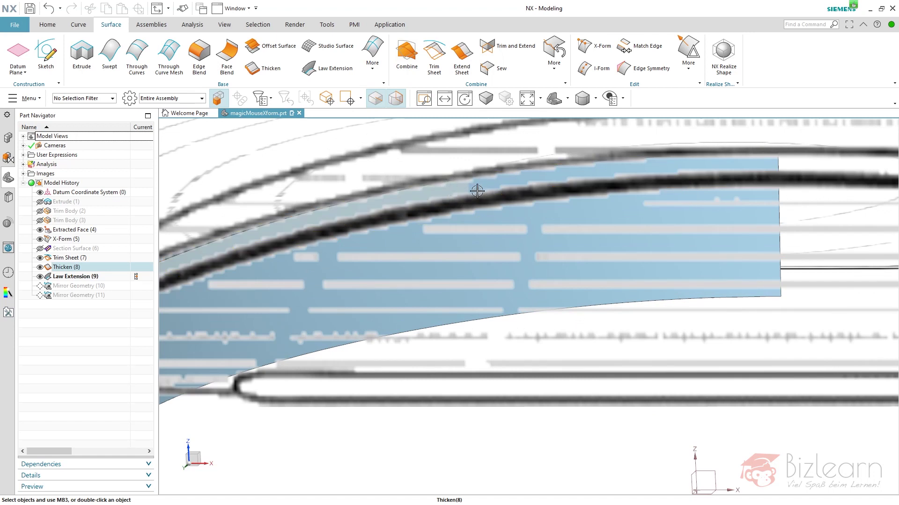
scroll(515, 210, down, 5)
middle_drag(515, 210, 501, 227)
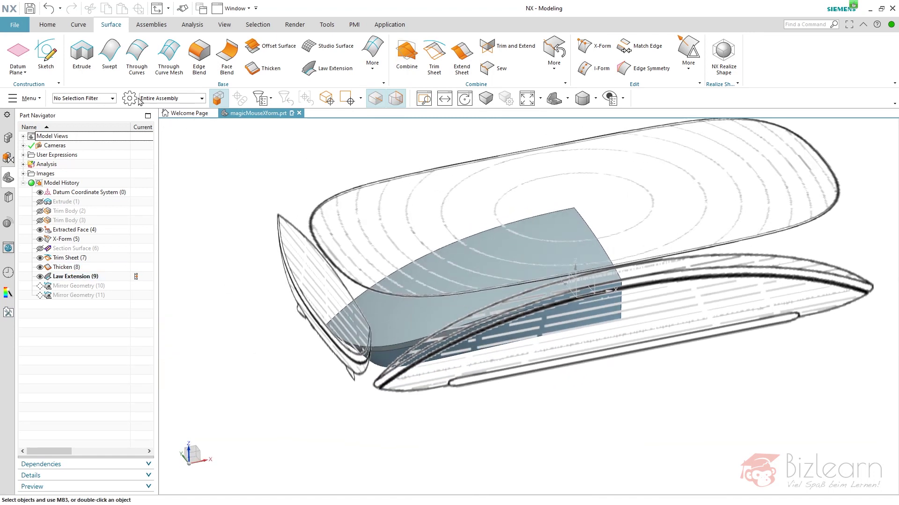
click(58, 28)
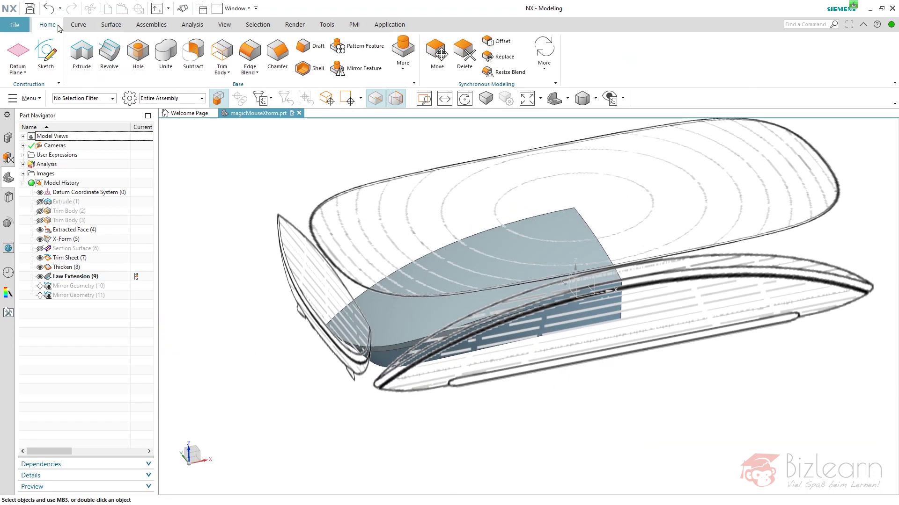
click(222, 51)
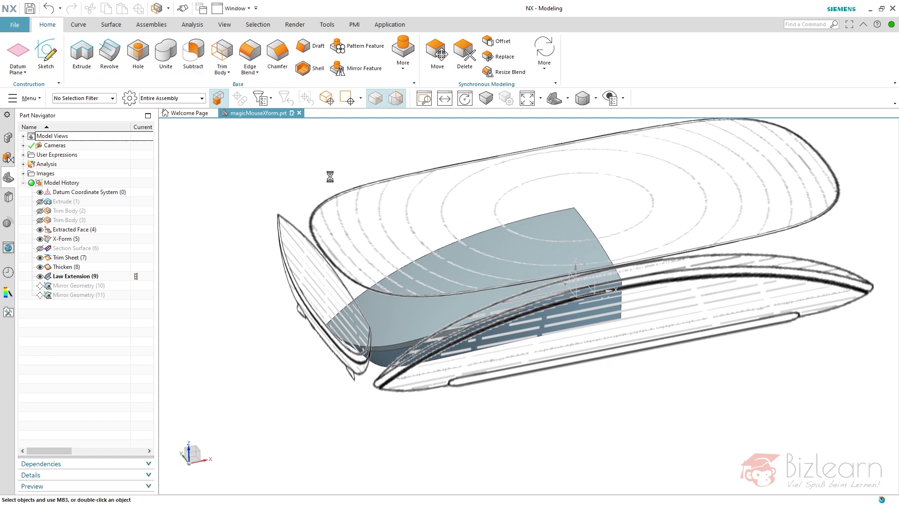
click(391, 348)
click(391, 355)
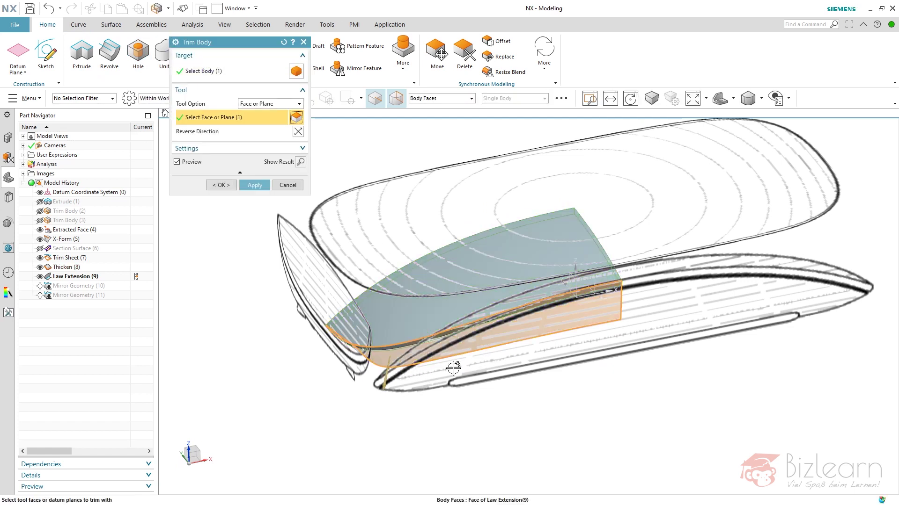
scroll(473, 304, up, 5)
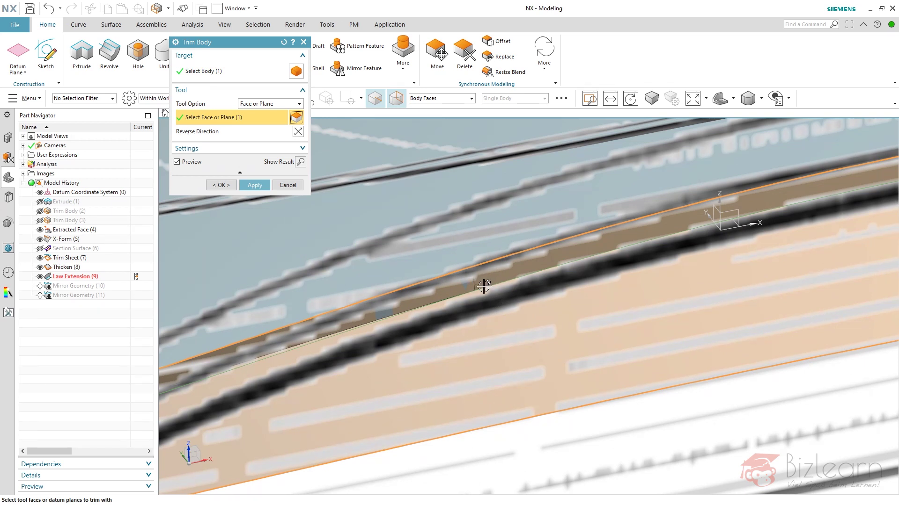
scroll(478, 299, down, 5)
click(279, 186)
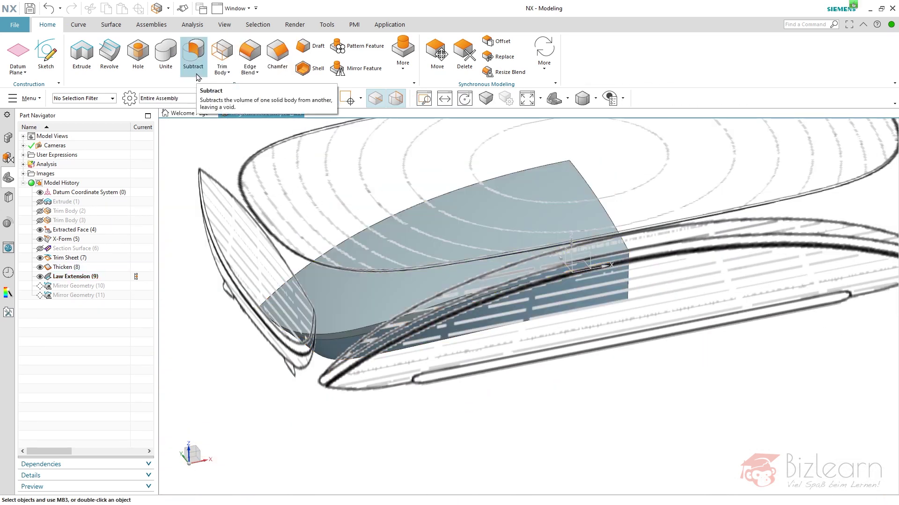
- Replace the narrow outer edge face of the thickened shell with the Law Extension face at 0 mm offset, and hide the extension sheet
click(499, 57)
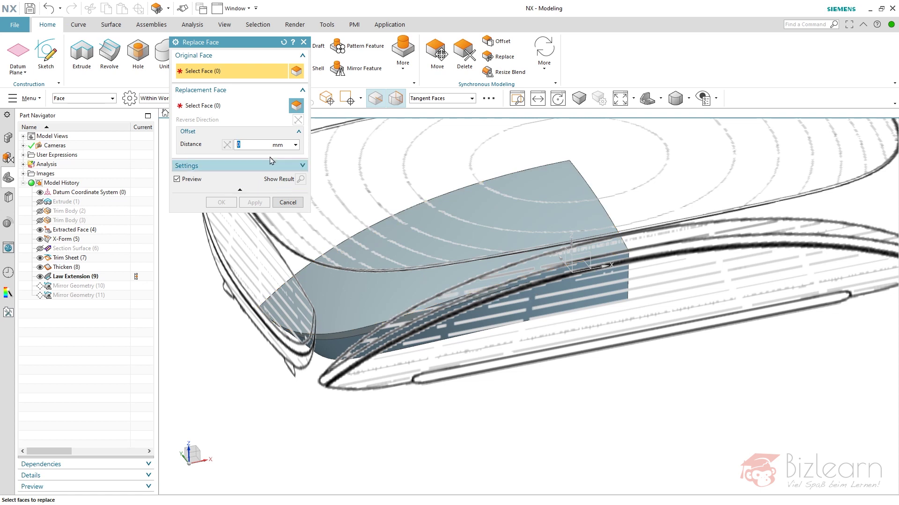
drag(249, 44, 321, 33)
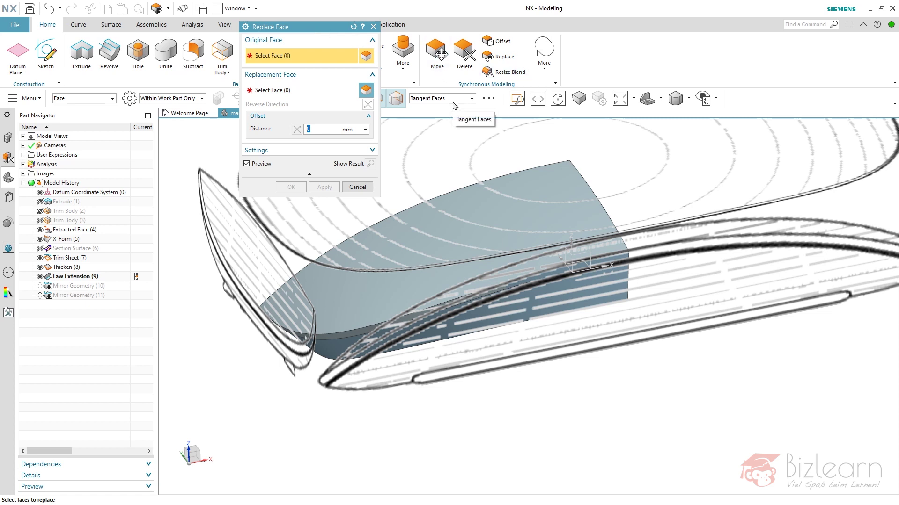
click(361, 380)
click(346, 377)
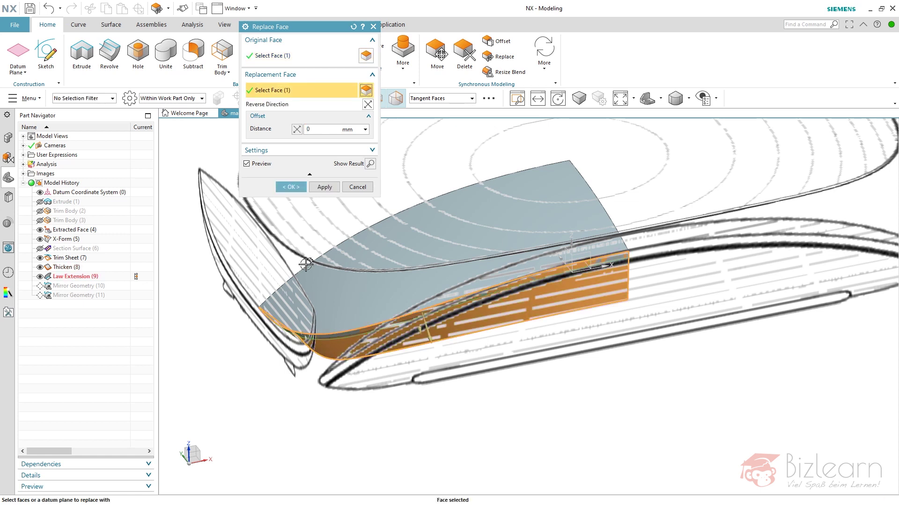
middle_click(300, 219)
click(331, 349)
key(ctrl+b)
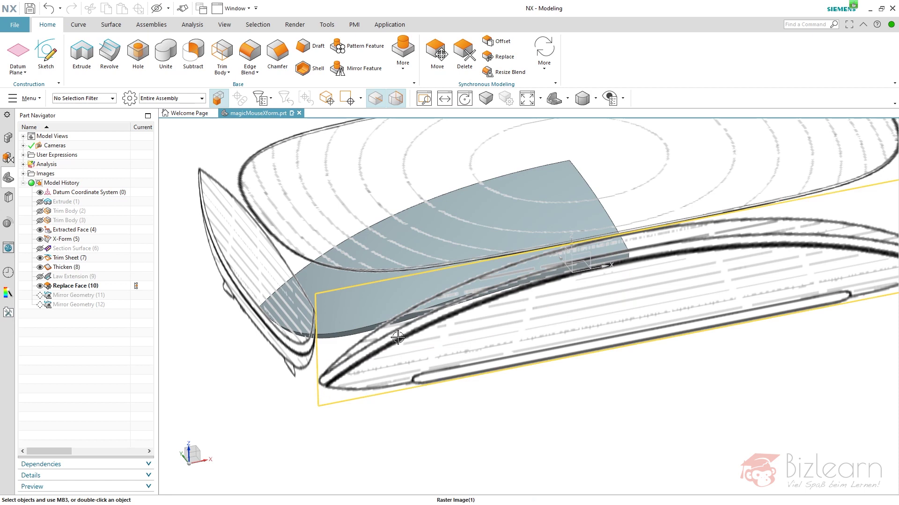
- Redefine the first Mirror Geometry feature to mirror the thickened solid body, instead of its previous selection, across the existing lengthwise plane
scroll(409, 313, up, 3)
middle_drag(410, 313, 526, 280)
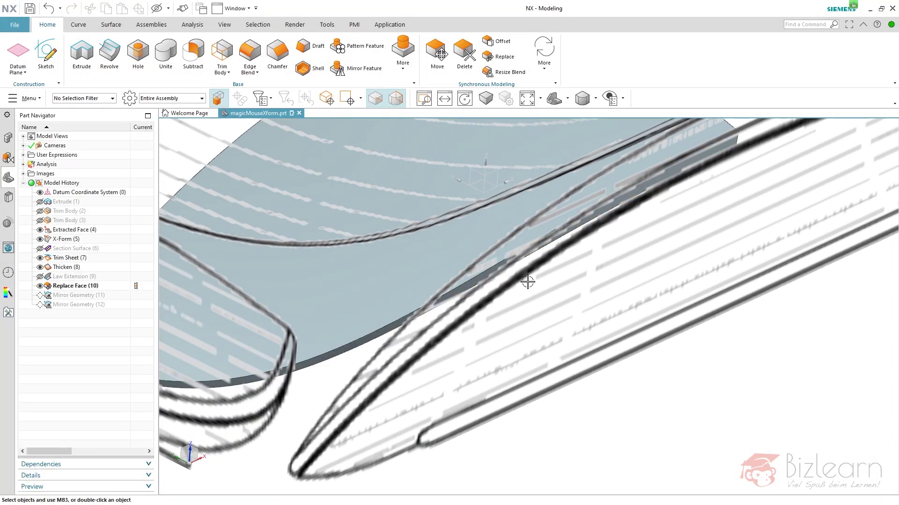
scroll(506, 281, down, 4)
middle_drag(458, 286, 452, 283)
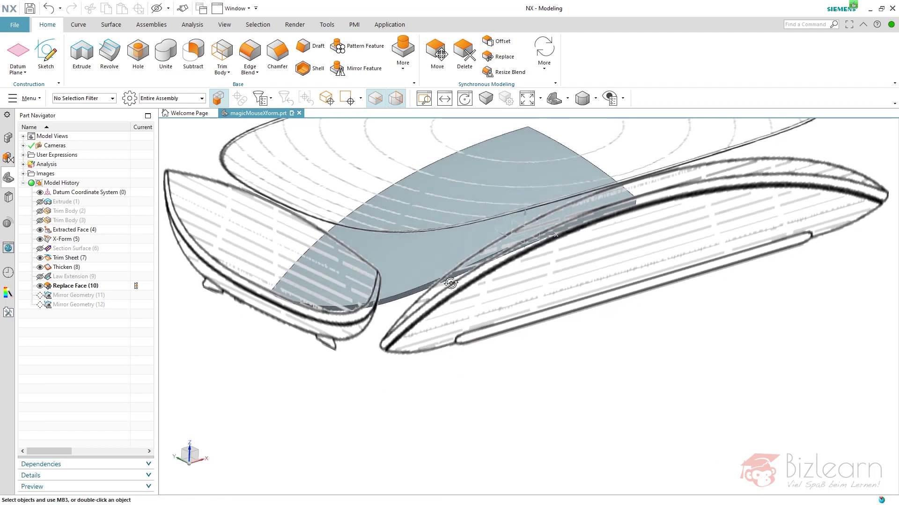
middle_drag(429, 317, 328, 309)
double_click(107, 296)
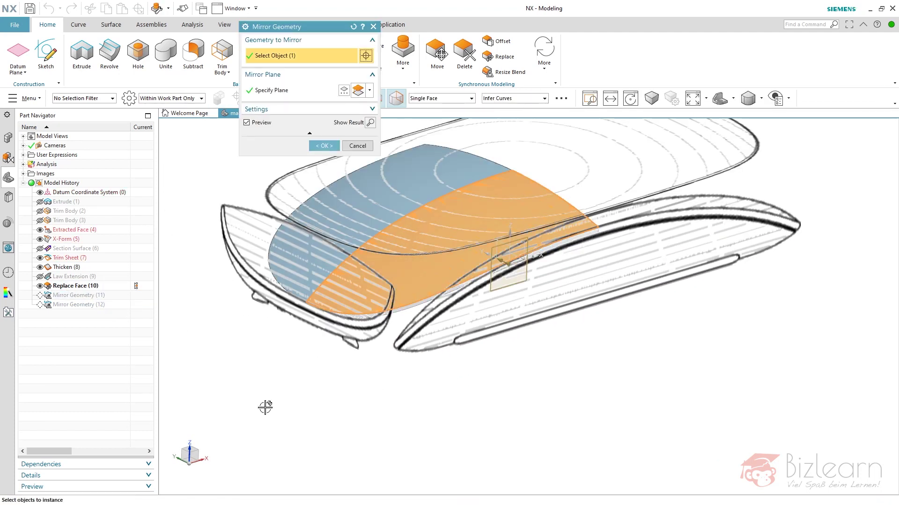
key(Escape)
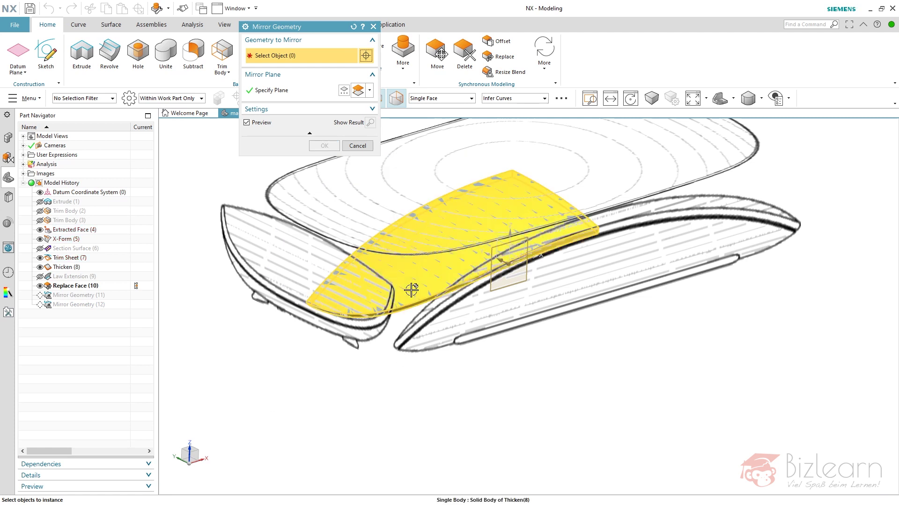
click(411, 291)
click(492, 315)
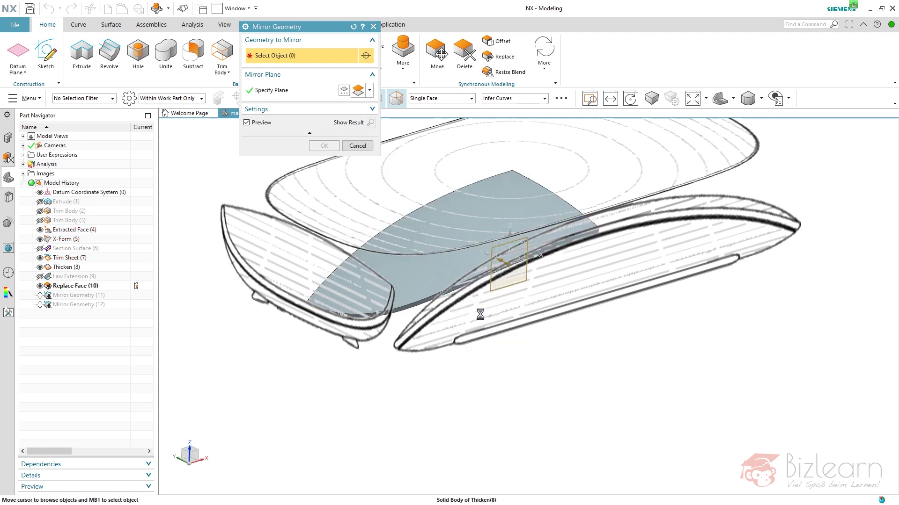
click(324, 146)
- Redefine the second Mirror Geometry feature to mirror both solid shell halves across its existing crosswise plane, completing the mouse top
double_click(68, 307)
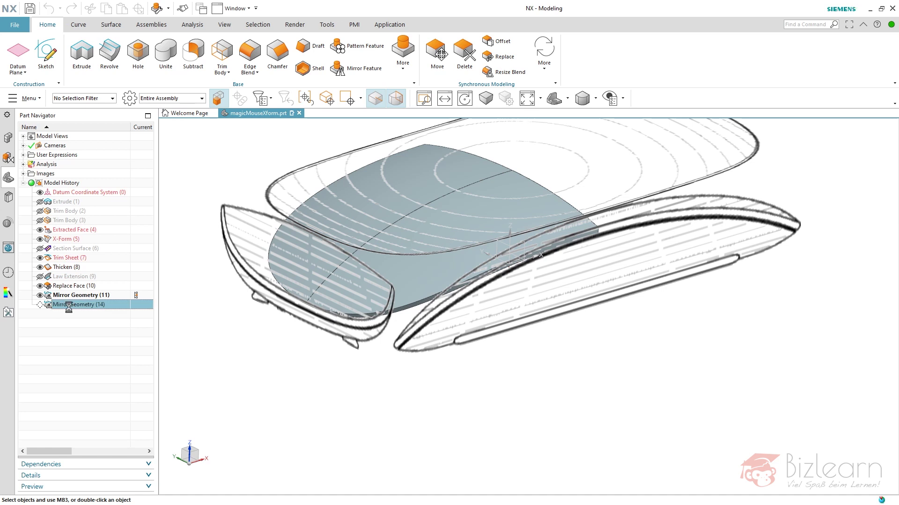
shift+click(599, 313)
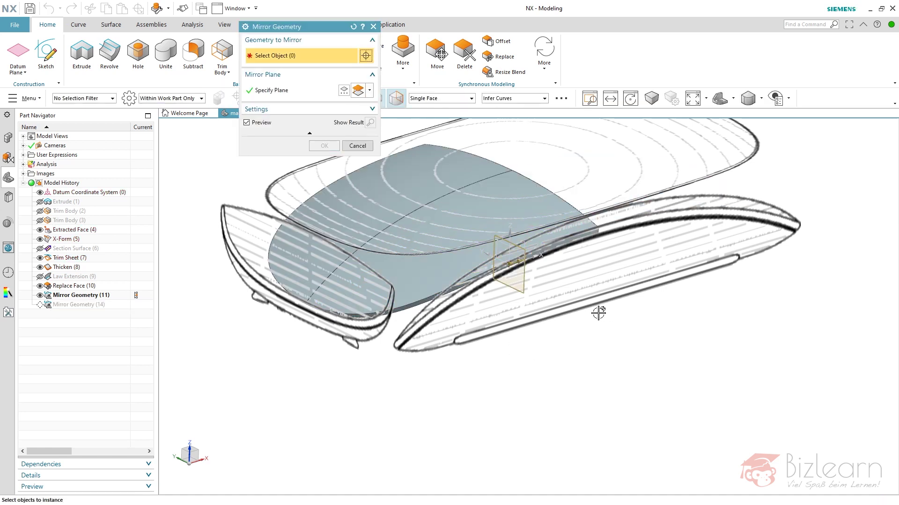
click(513, 220)
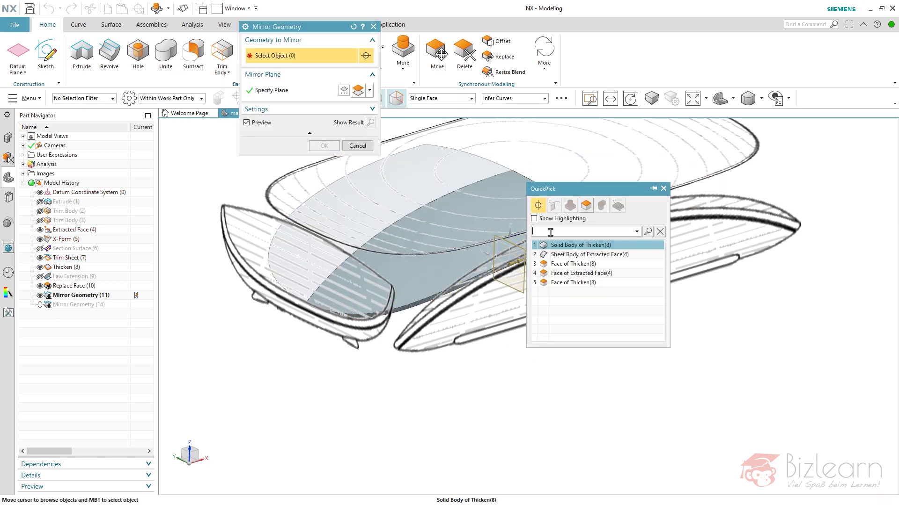
click(582, 253)
middle_click(441, 171)
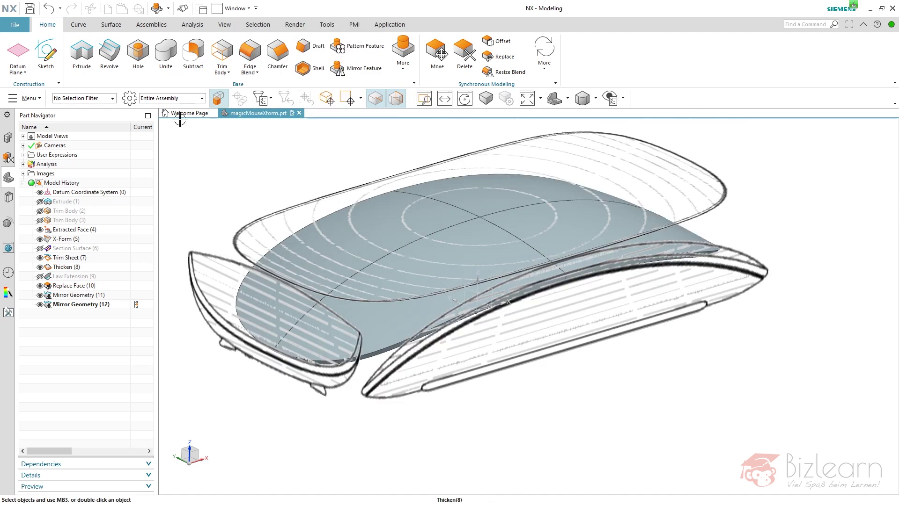
- Unite the original thickened quarter body with the three mirrored quarter bodies into one solid shell
click(166, 51)
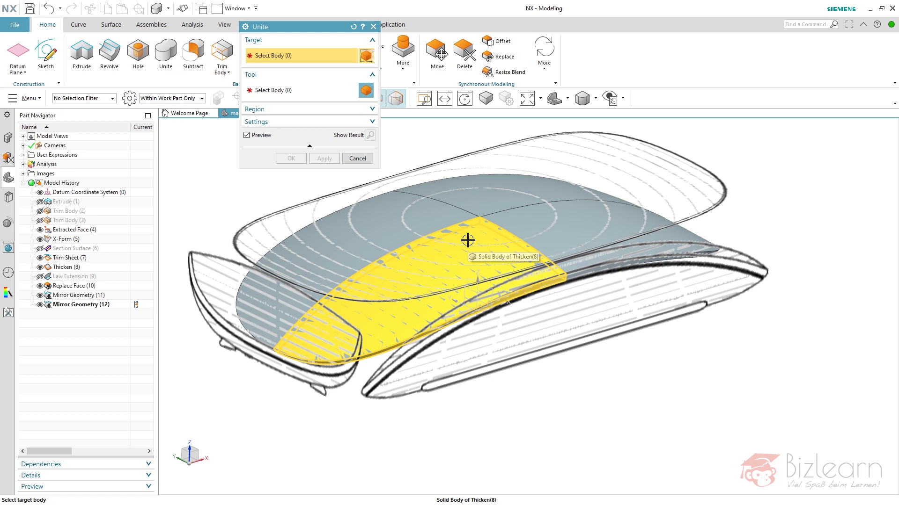
click(467, 240)
click(475, 207)
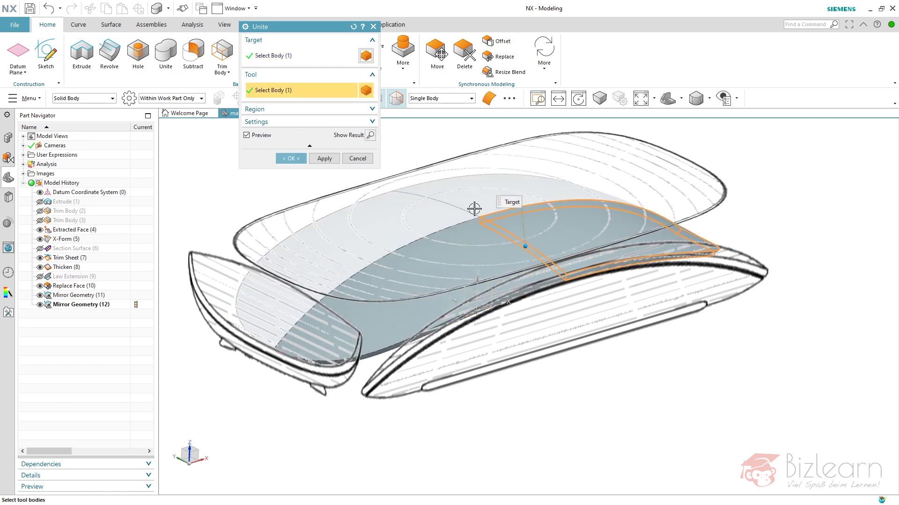
click(463, 203)
click(429, 213)
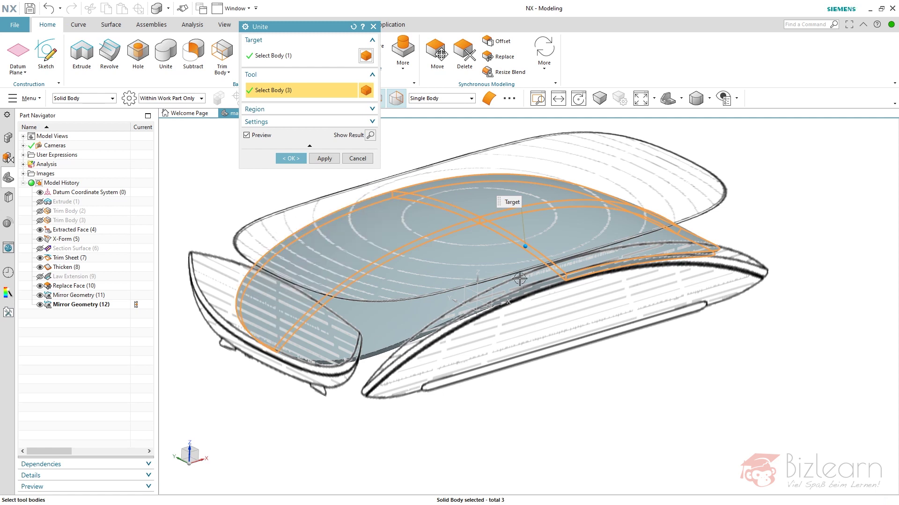
middle_click(418, 248)
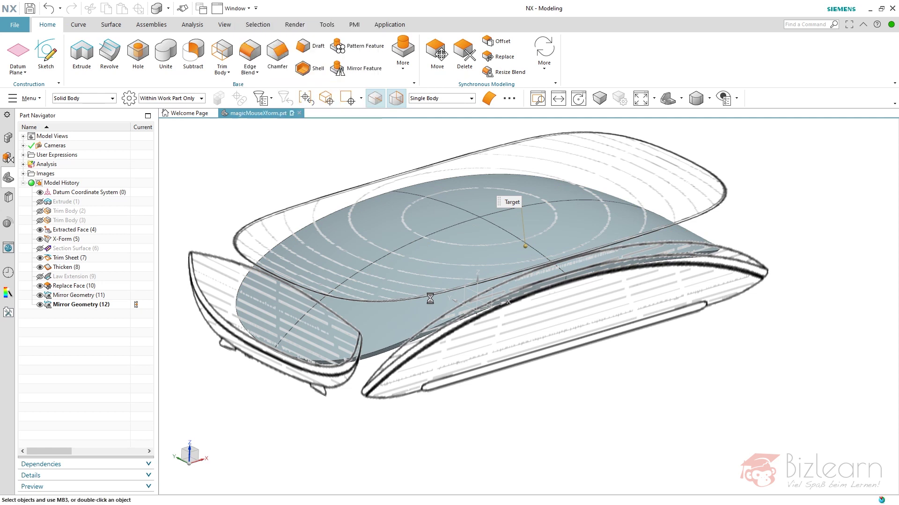
middle_drag(482, 276, 486, 351)
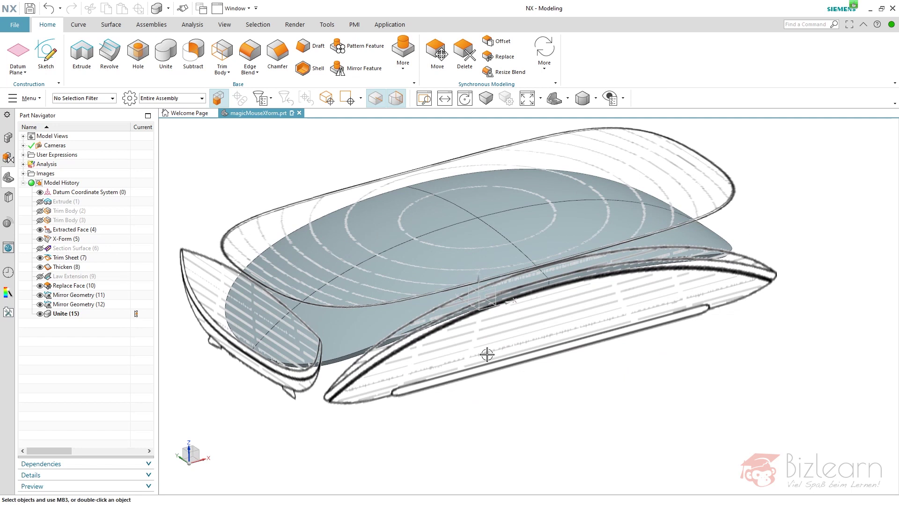